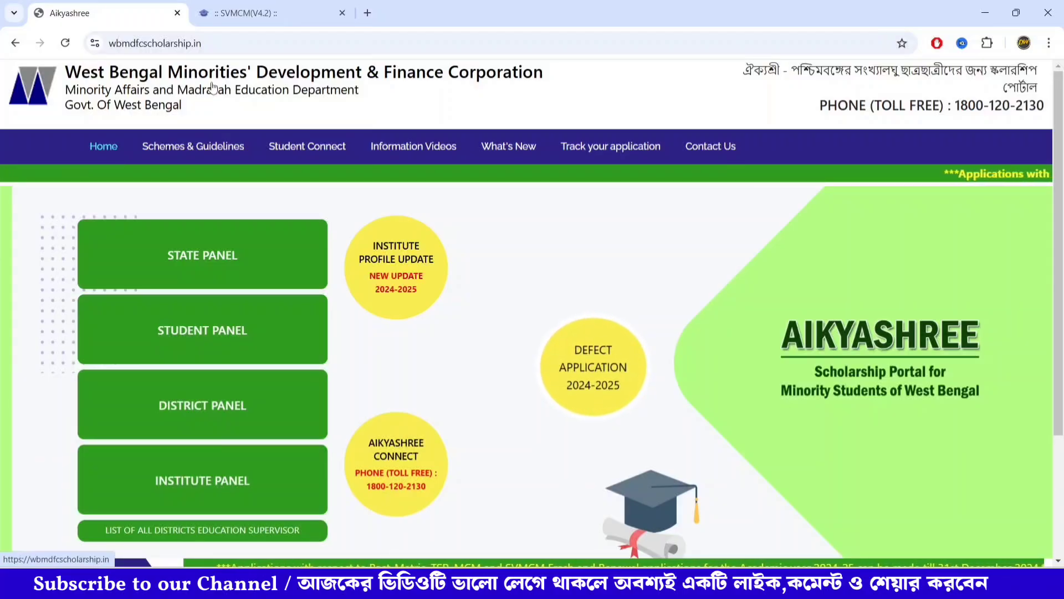
# View the SVMCM scholarship portal and return to the Aikyashree portal's home page
pyautogui.click(240, 16)
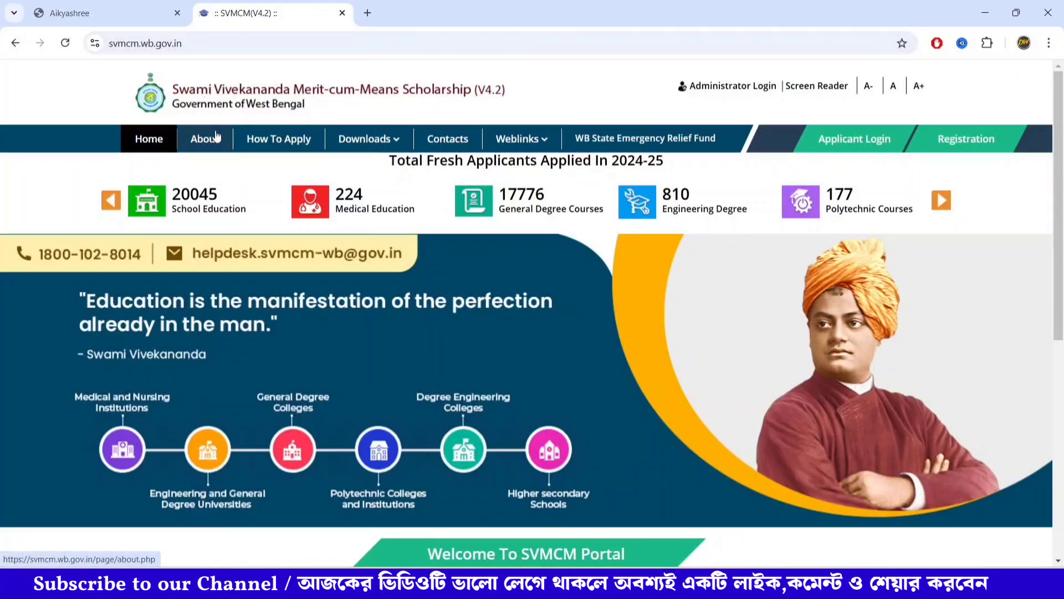
pyautogui.click(122, 14)
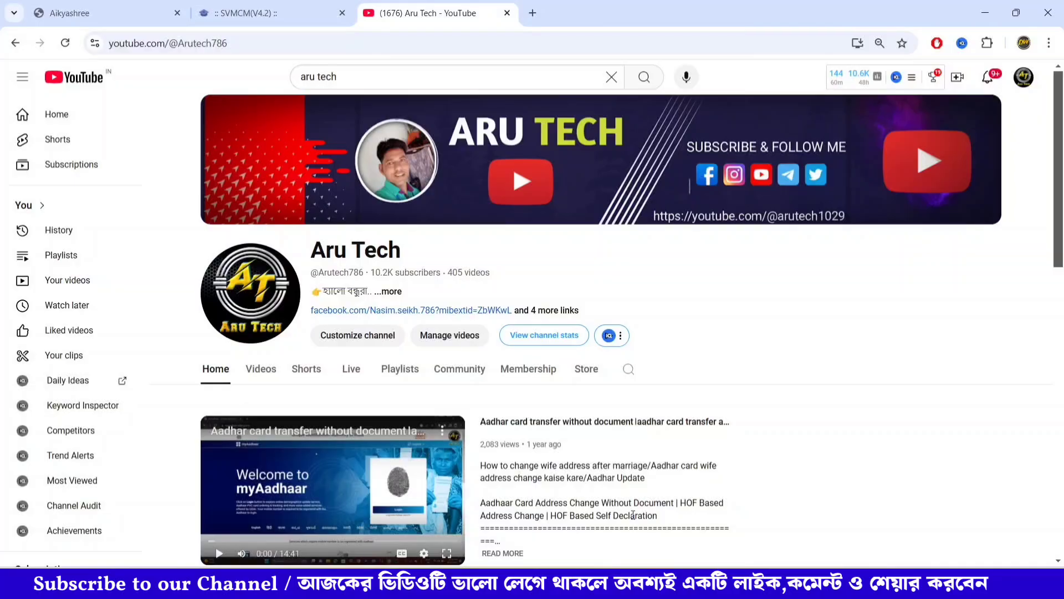
pyautogui.hotkey('ctrl', '1')
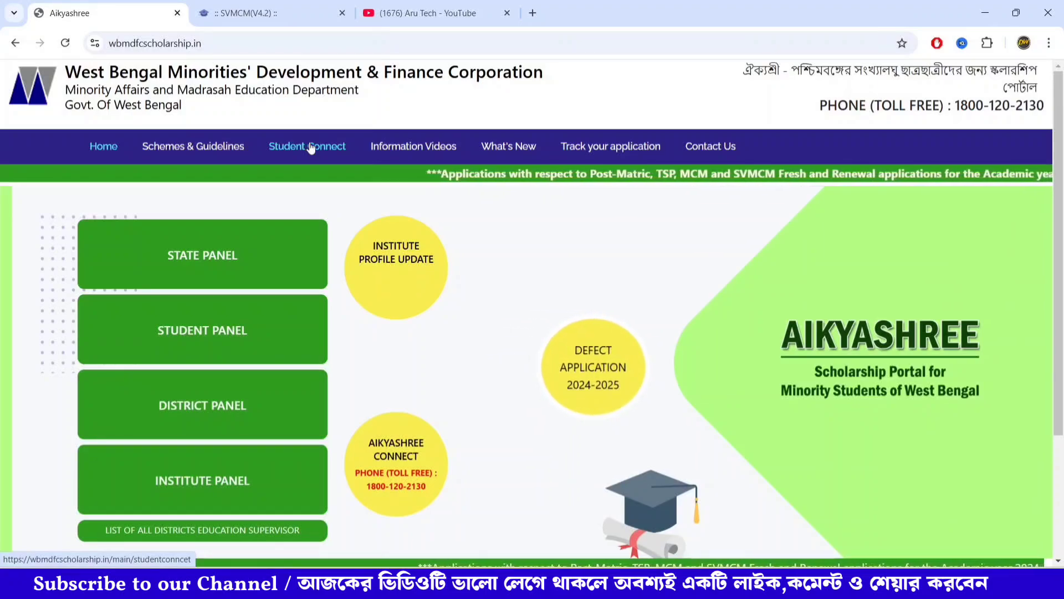
# Open the 2024-2025 renewal login of the student portal, confirming Bankura as the district of the institute
pyautogui.click(224, 334)
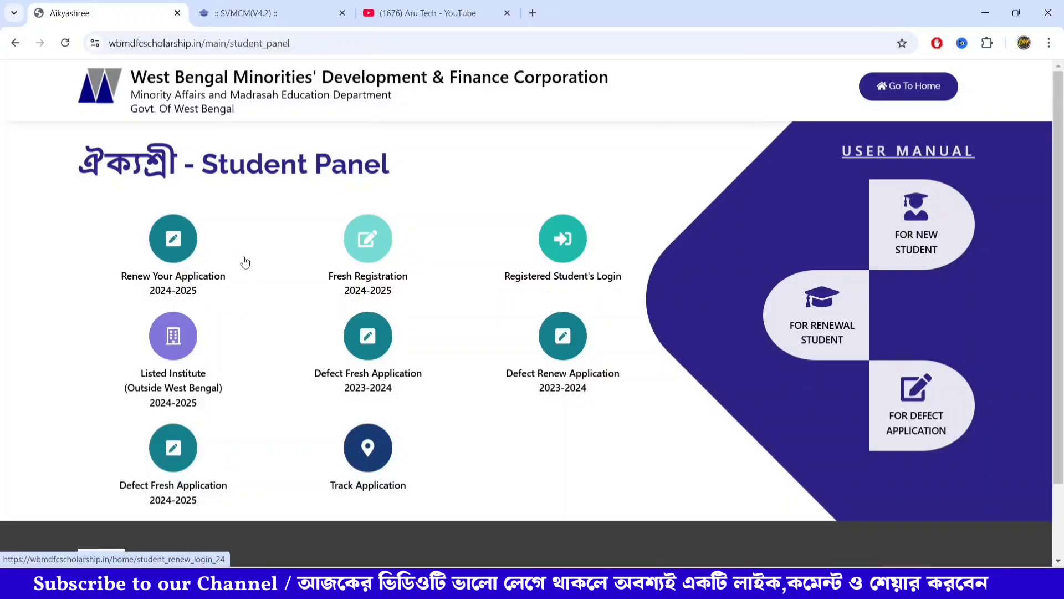
pyautogui.click(180, 270)
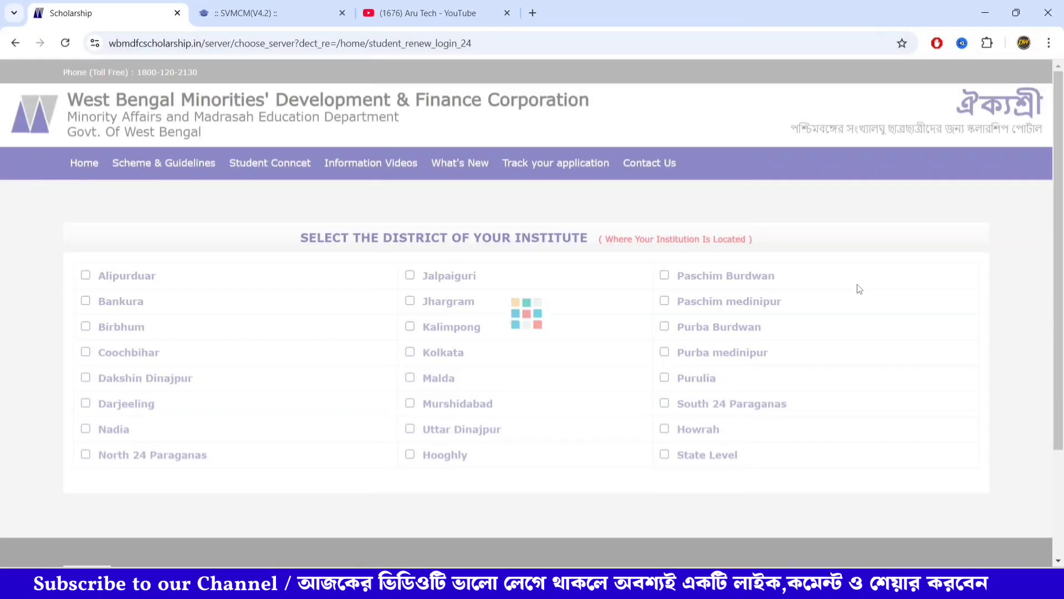
pyautogui.click(194, 307)
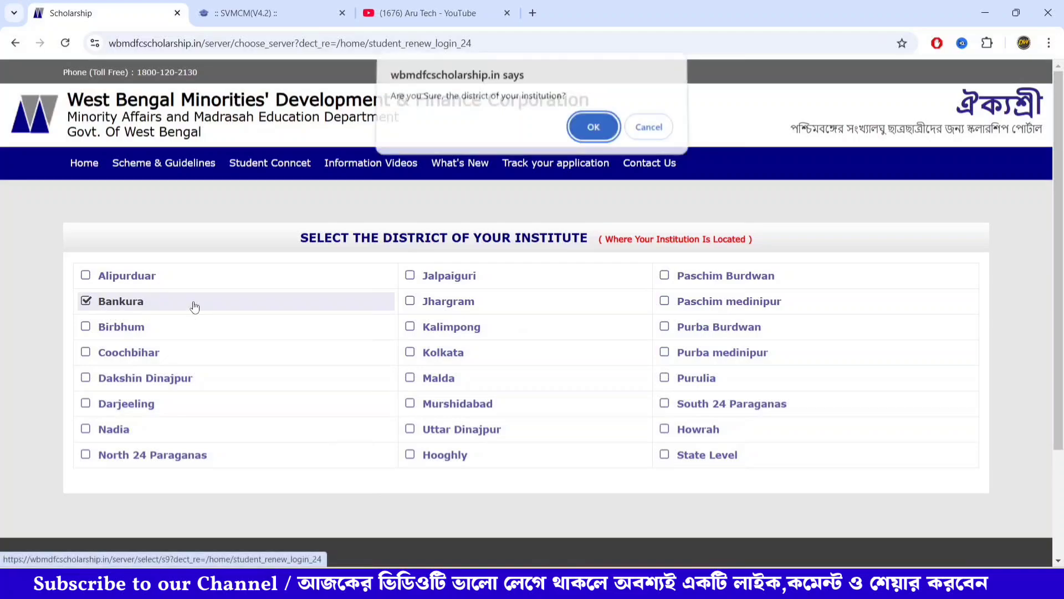
pyautogui.click(592, 128)
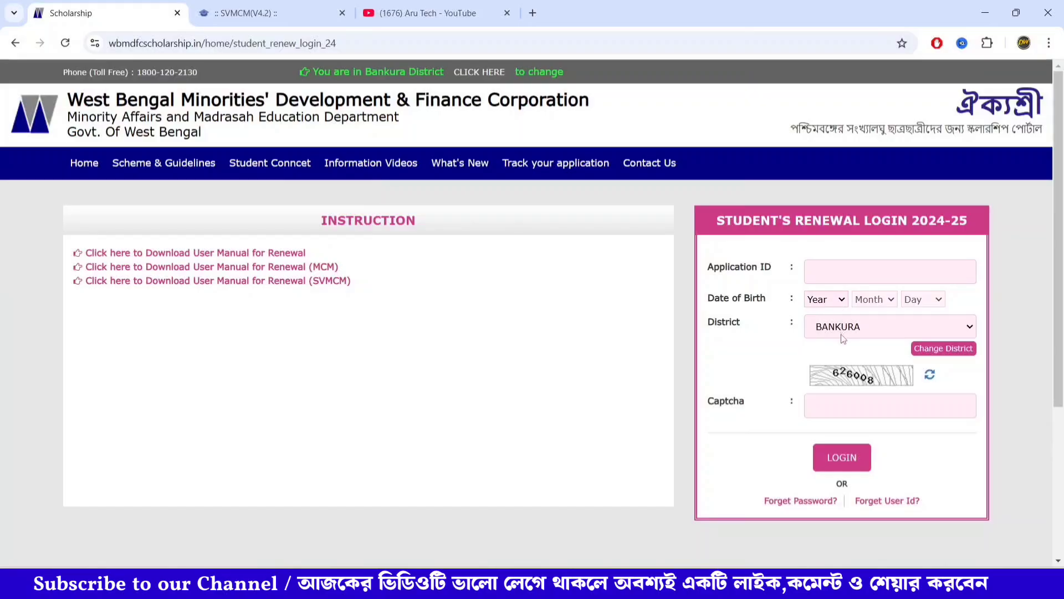
pyautogui.click(829, 468)
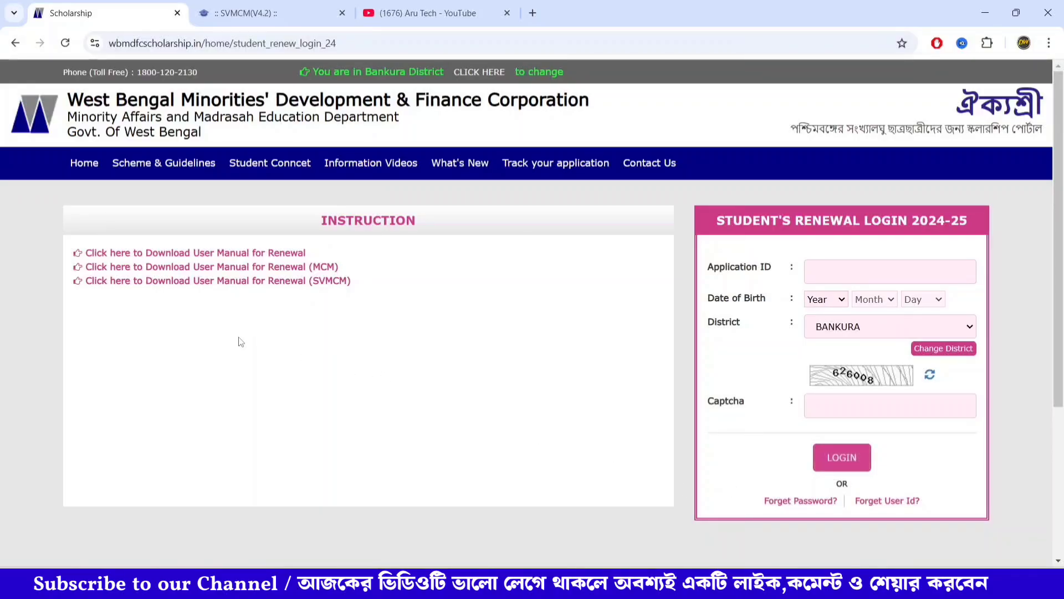
# Return to the student panel and open the 2024-2025 fresh registration form
pyautogui.click(84, 164)
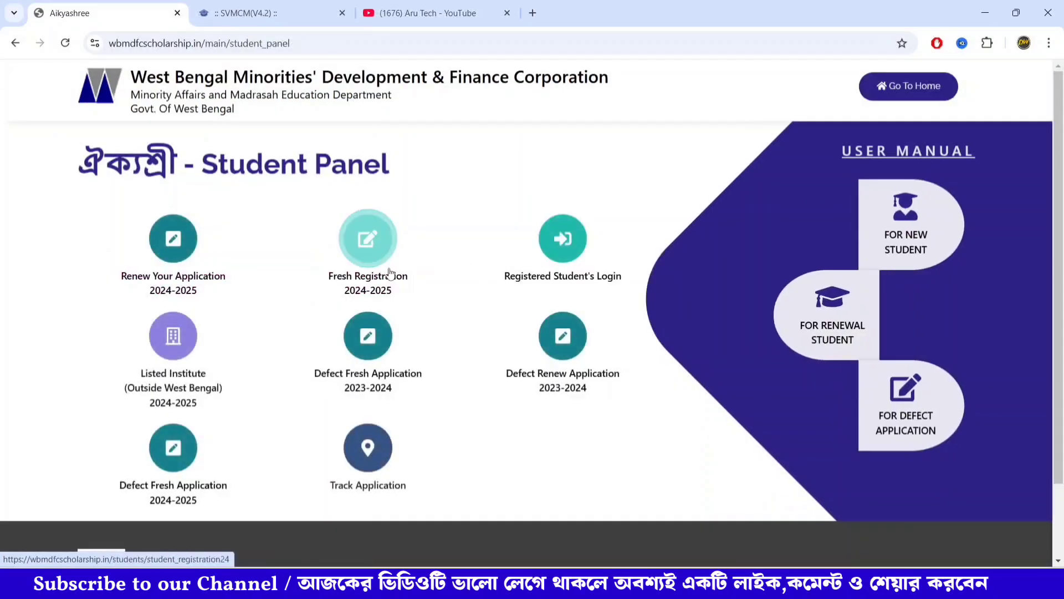
pyautogui.click(369, 297)
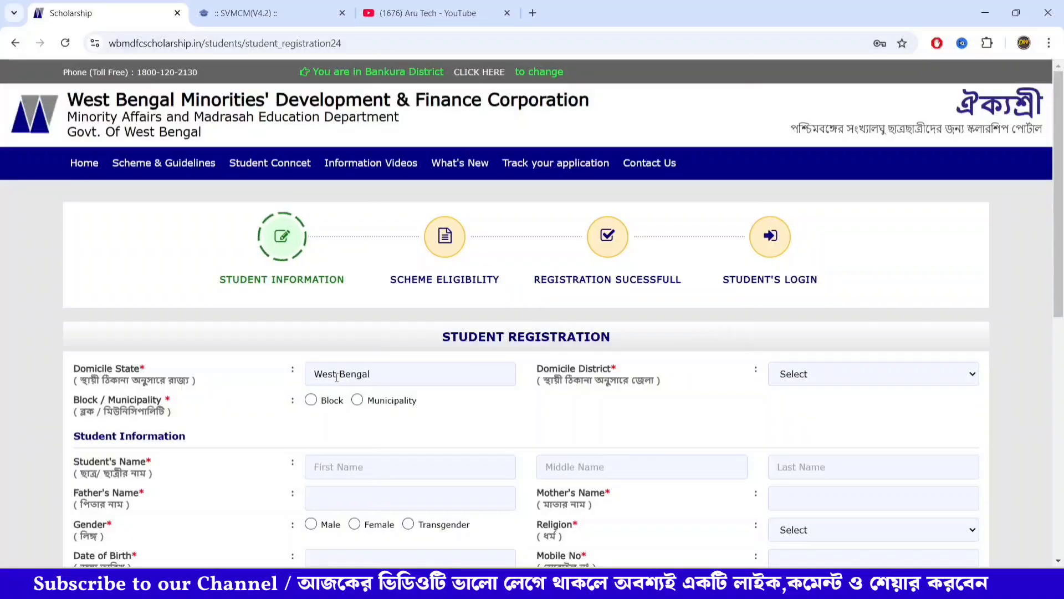
pyautogui.scroll(-3, 336, 376)
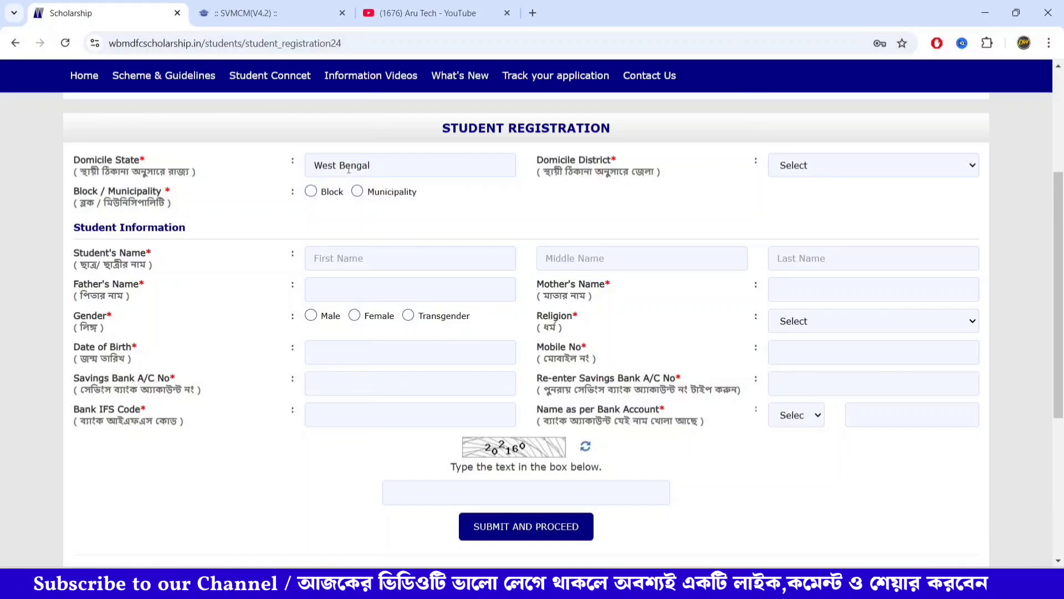
# Set the domicile to district BANKURA, location type Block, block Joypur and gram panchayat RAUTKHANDA
pyautogui.click(805, 173)
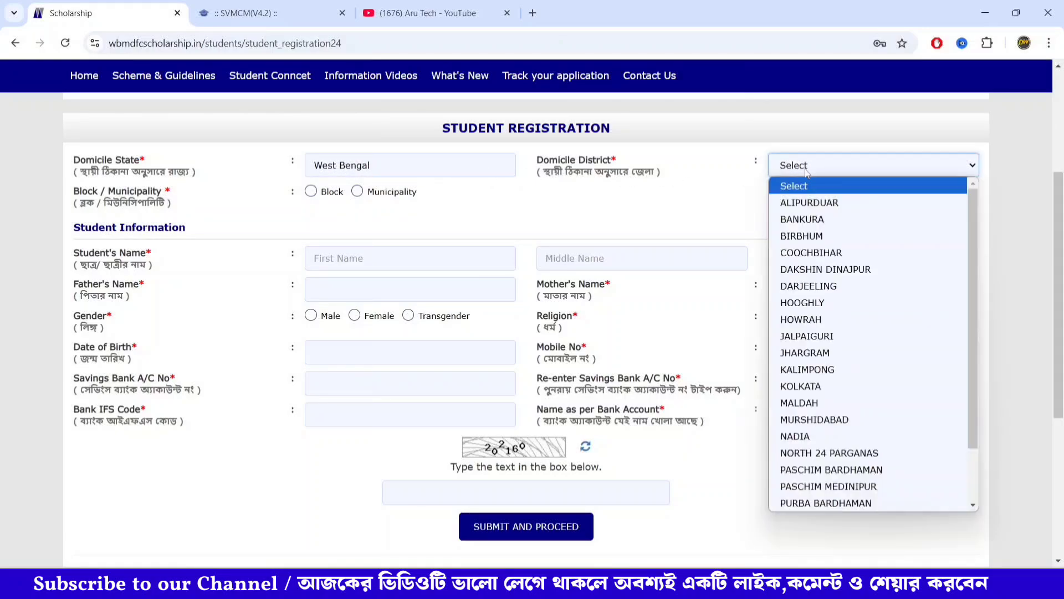
pyautogui.click(806, 216)
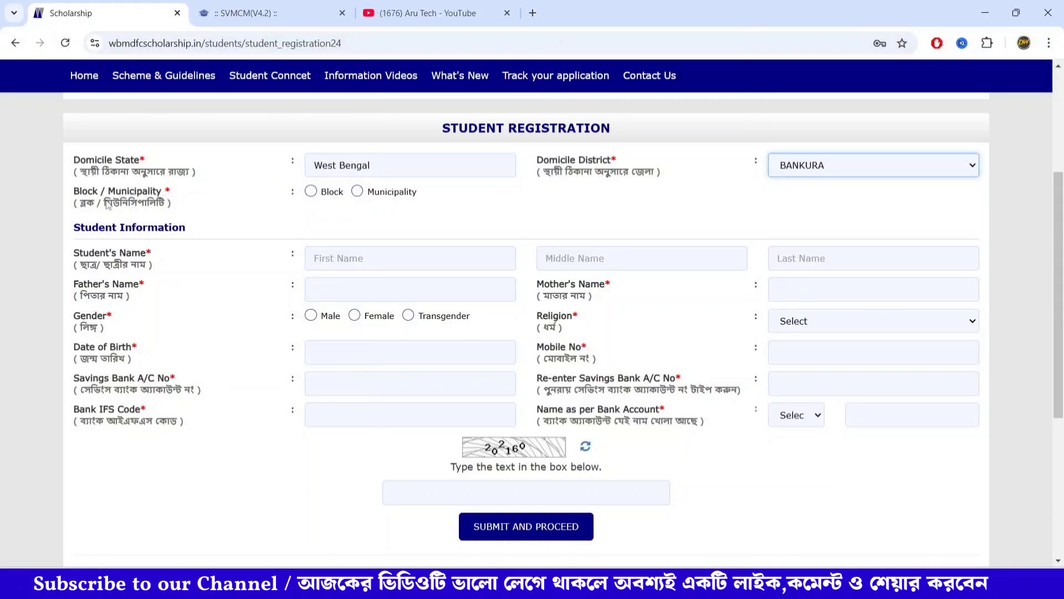
pyautogui.click(311, 192)
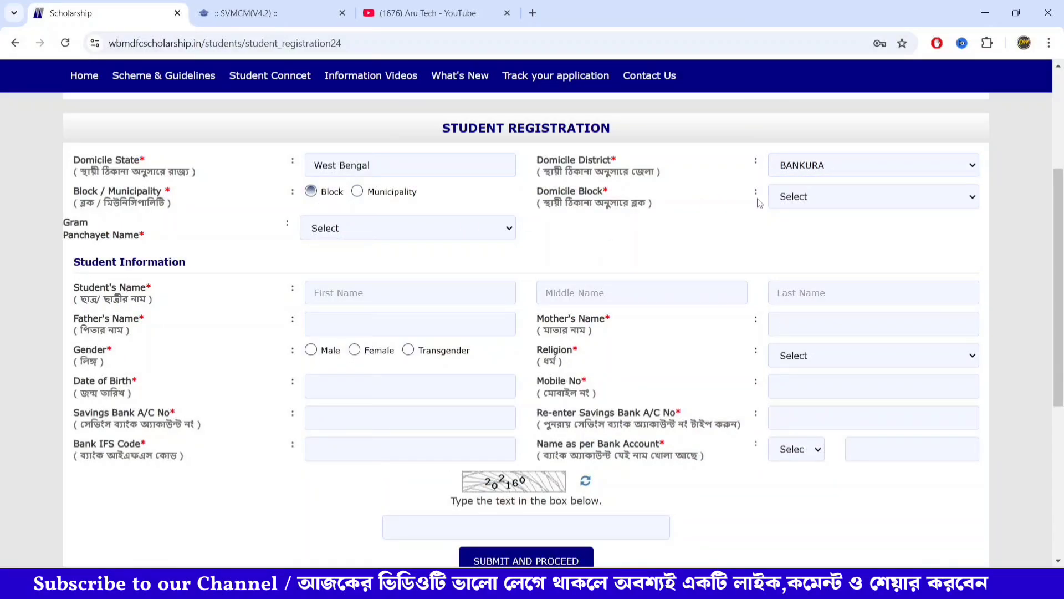
pyautogui.click(795, 205)
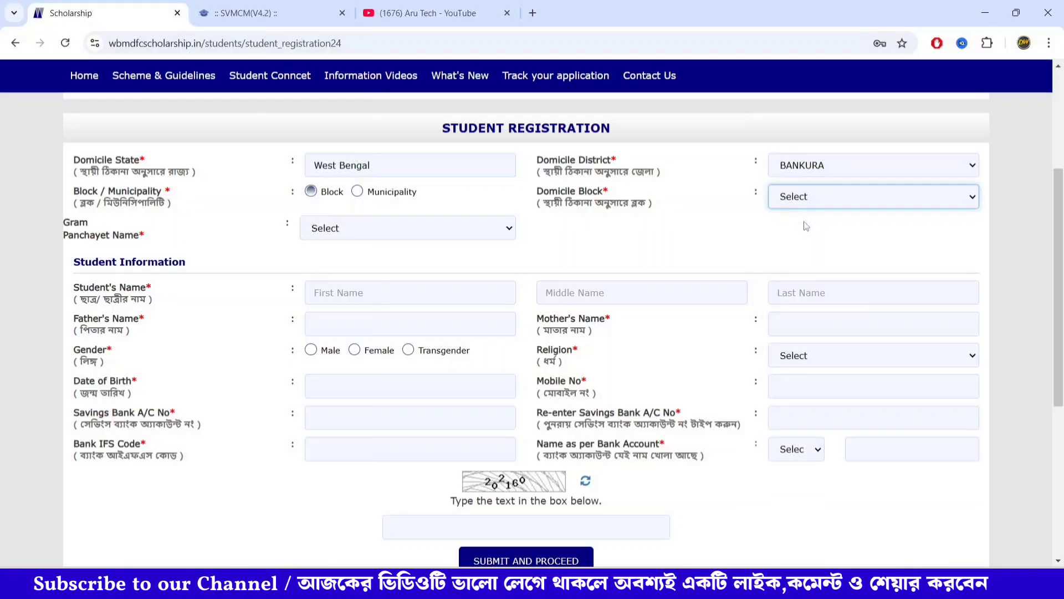
pyautogui.click(796, 204)
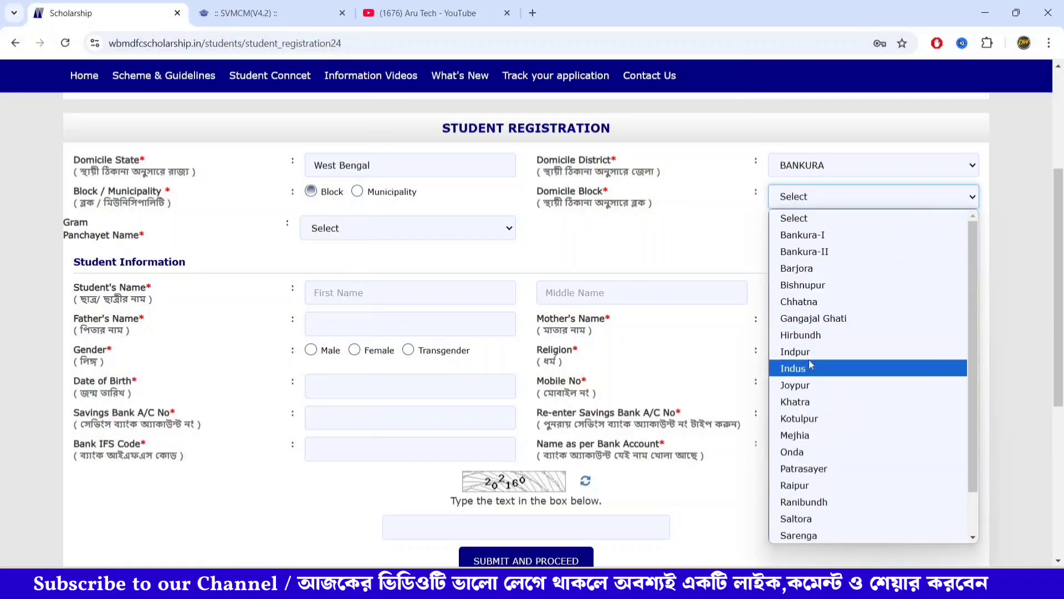
pyautogui.click(802, 379)
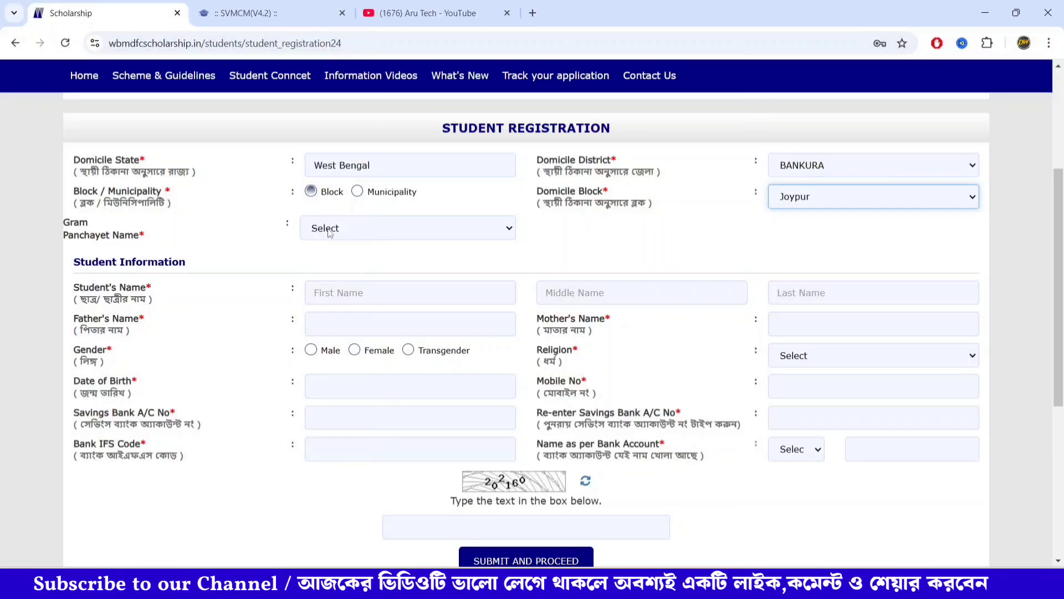
pyautogui.click(329, 233)
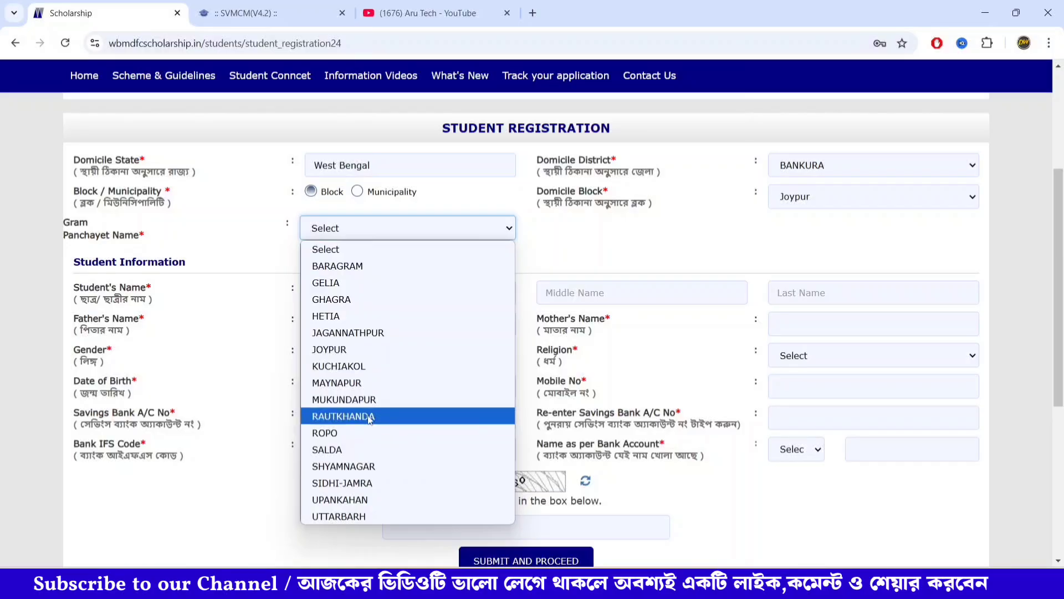
pyautogui.click(370, 417)
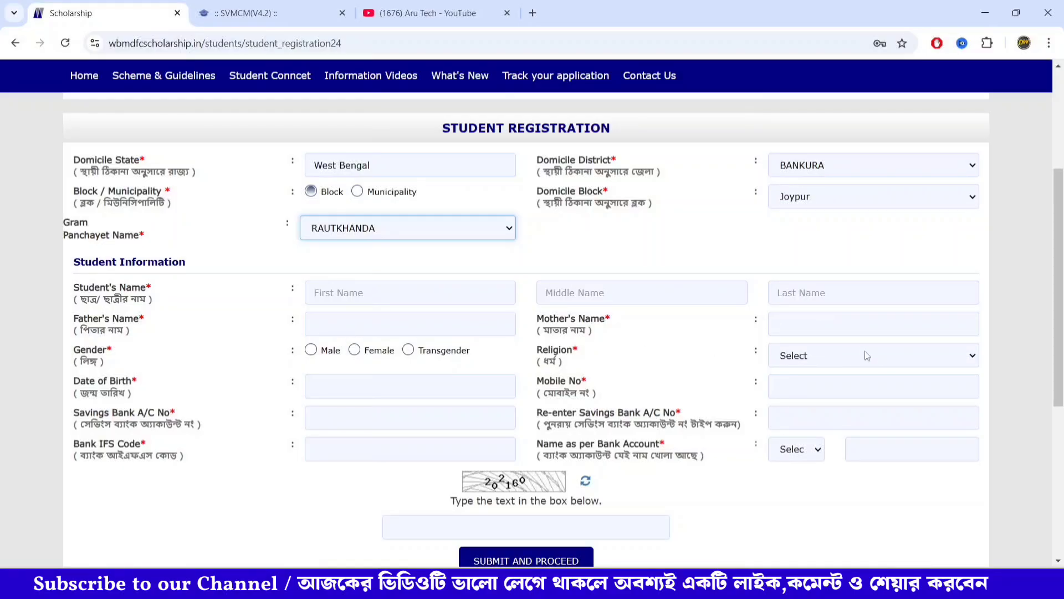
# Set the student's gender to Female and religion to Islam, and submit the completed student registration form
pyautogui.click(355, 351)
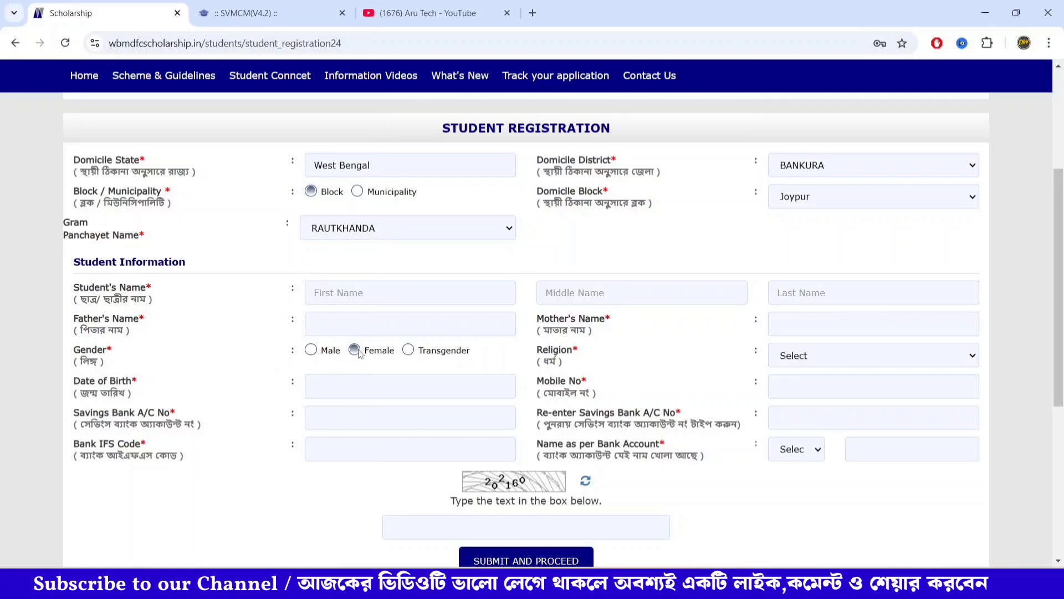
pyautogui.click(843, 356)
pyautogui.click(801, 427)
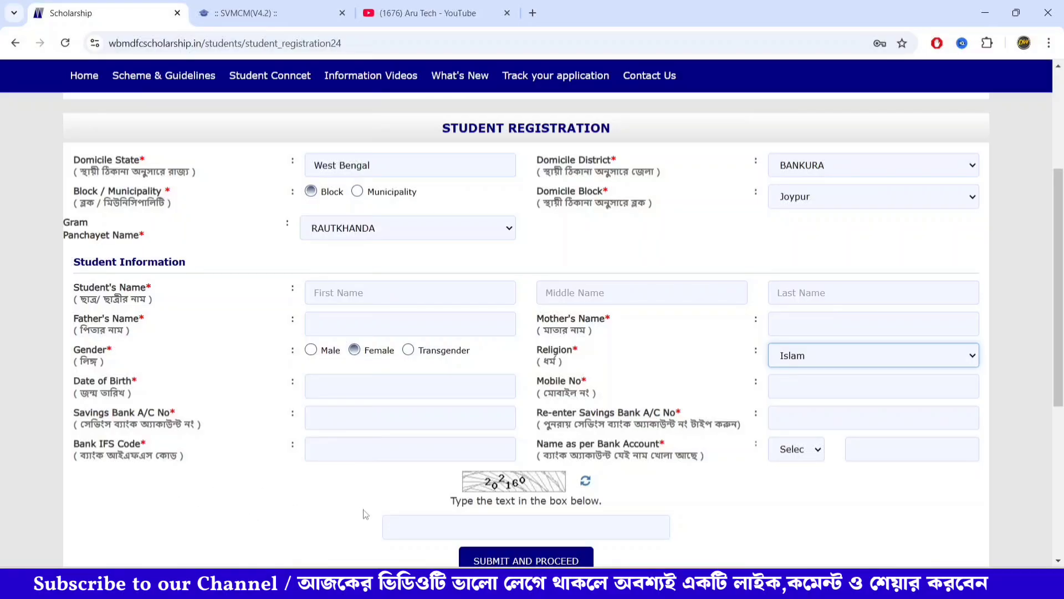
pyautogui.click(811, 452)
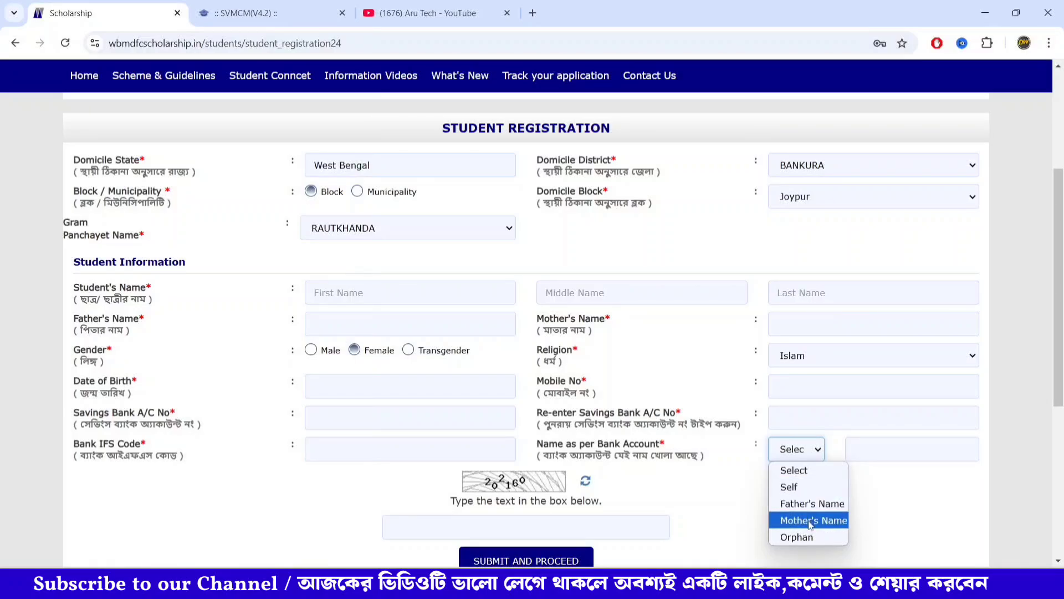
pyautogui.click(646, 484)
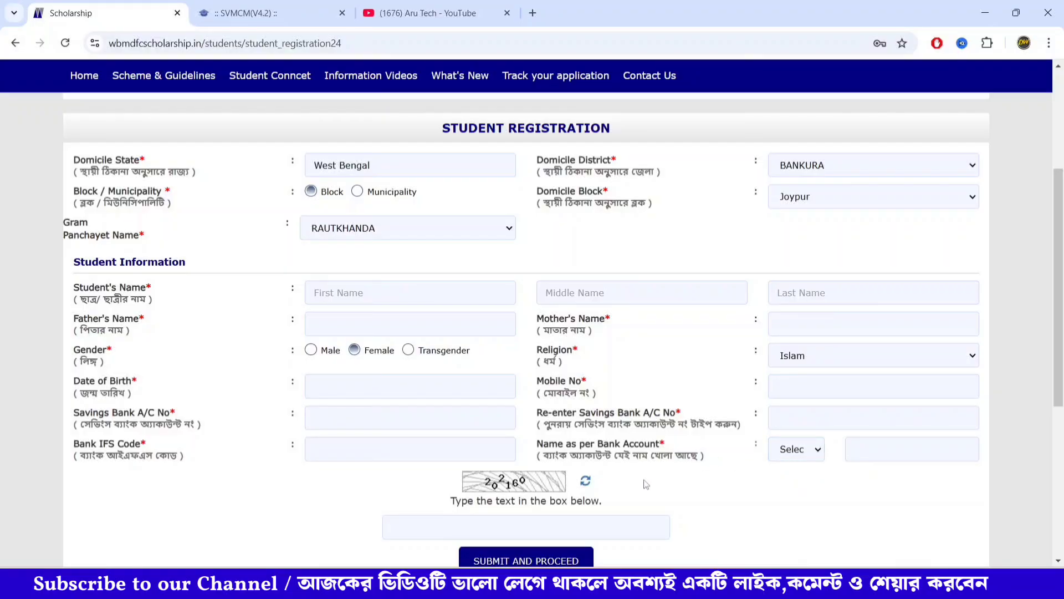
pyautogui.click(572, 555)
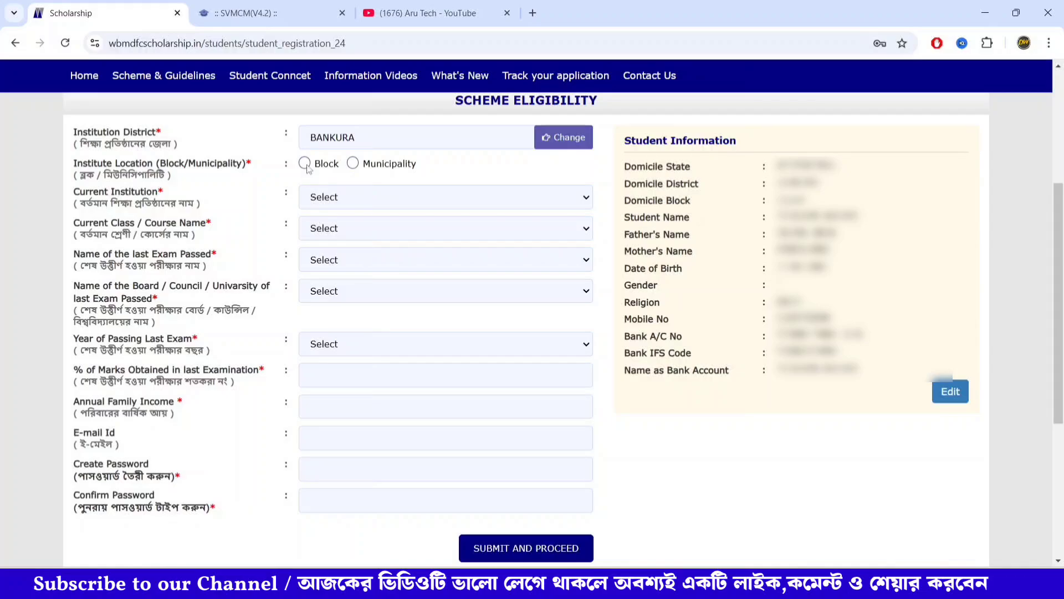
# Set the institute location to the Bishnupur municipality and the current institution to RAMANANDA COLLEGE -C-44757
pyautogui.click(353, 164)
pyautogui.click(314, 198)
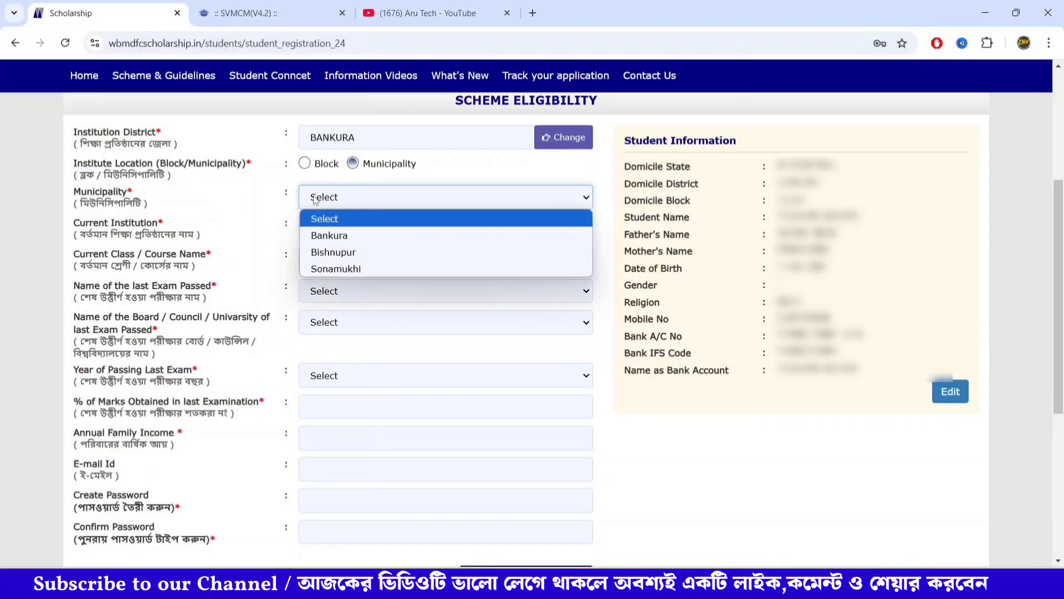
pyautogui.click(332, 253)
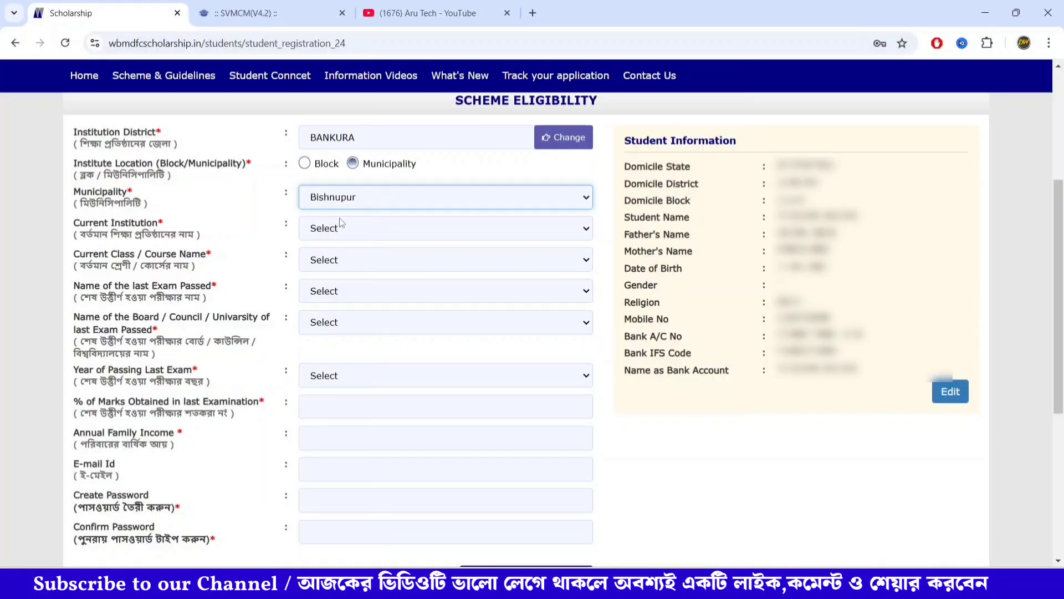
pyautogui.click(340, 229)
pyautogui.scroll(-5, 357, 477)
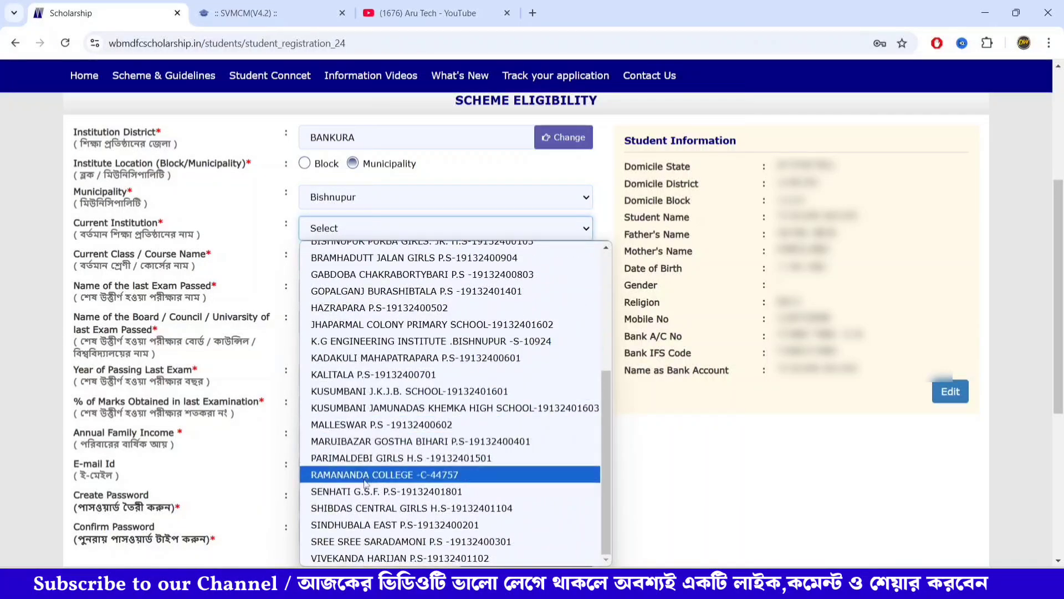
pyautogui.click(355, 475)
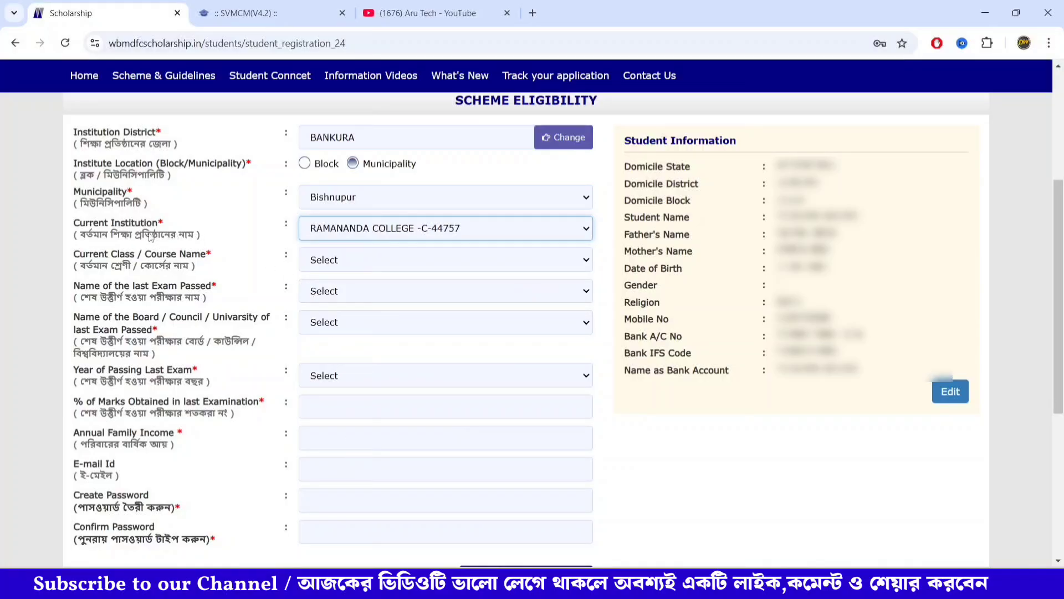
# Set the current course to BACHELOR OF ARTS (B.A) and the current year of study to 1st Year
pyautogui.click(322, 261)
pyautogui.click(321, 261)
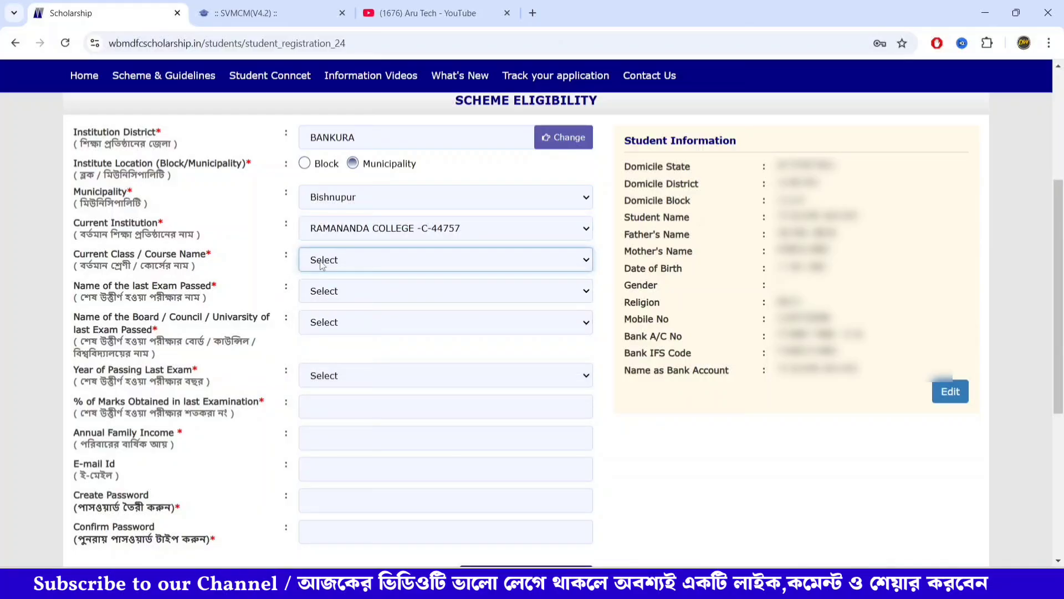
pyautogui.click(321, 261)
pyautogui.click(346, 297)
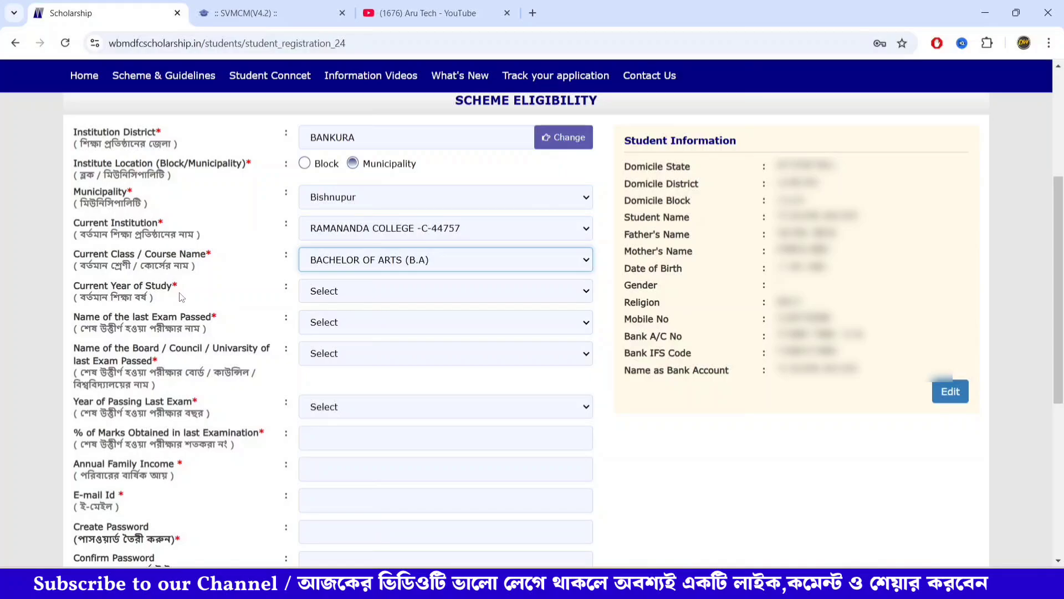
pyautogui.click(345, 292)
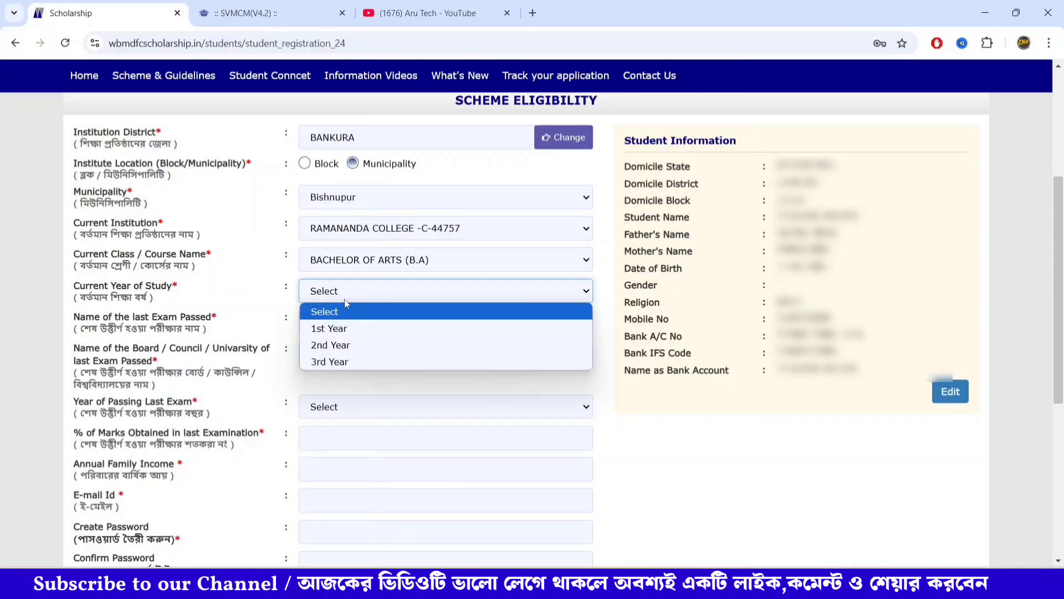
pyautogui.click(337, 331)
pyautogui.click(269, 305)
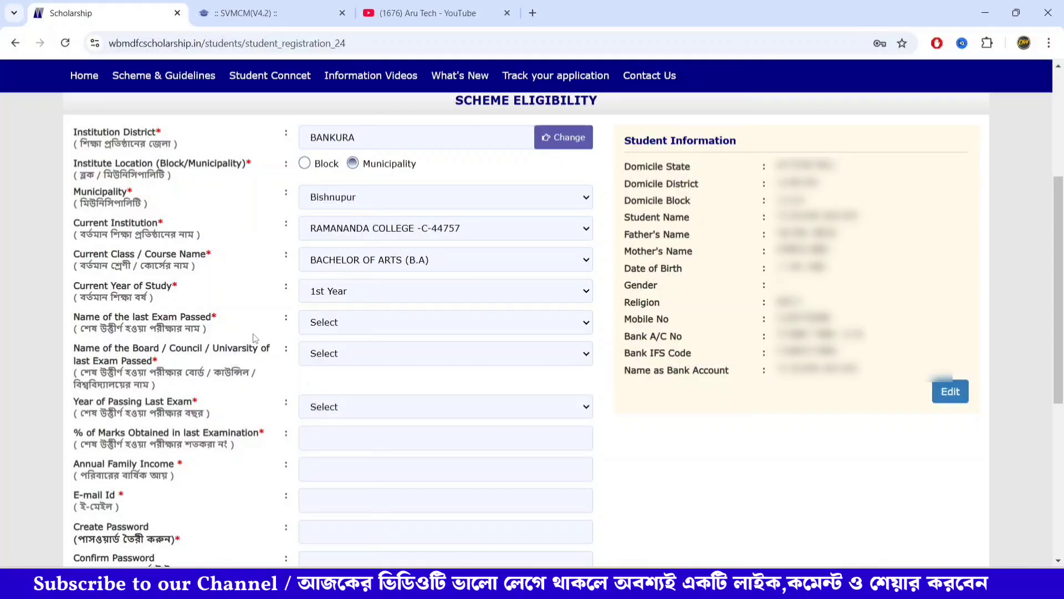
# Set the last exam passed to XII and its board to West Bengal council of Higher Secondary Education
pyautogui.click(316, 324)
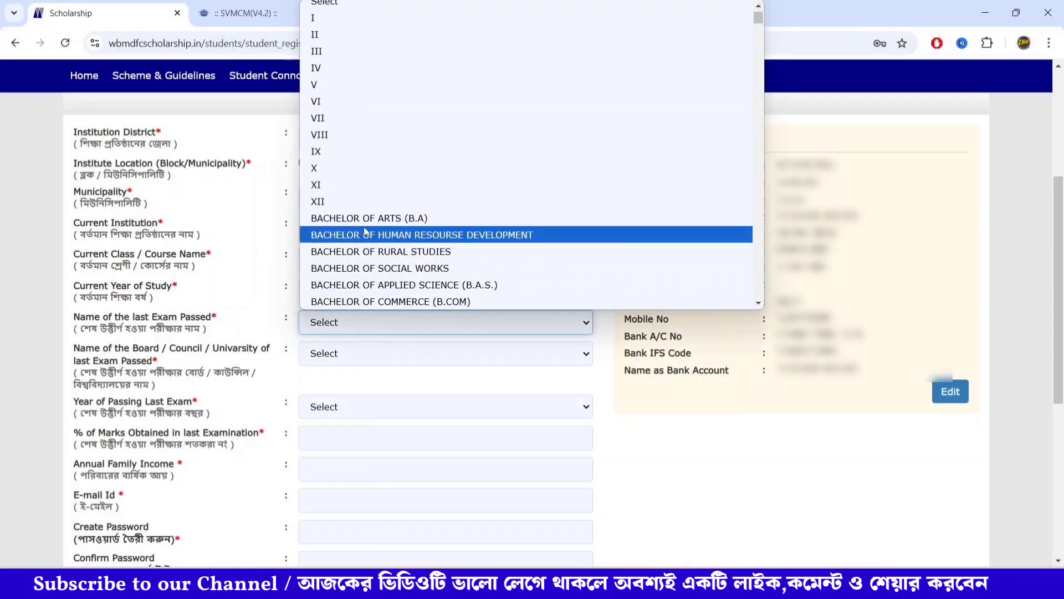
pyautogui.click(329, 202)
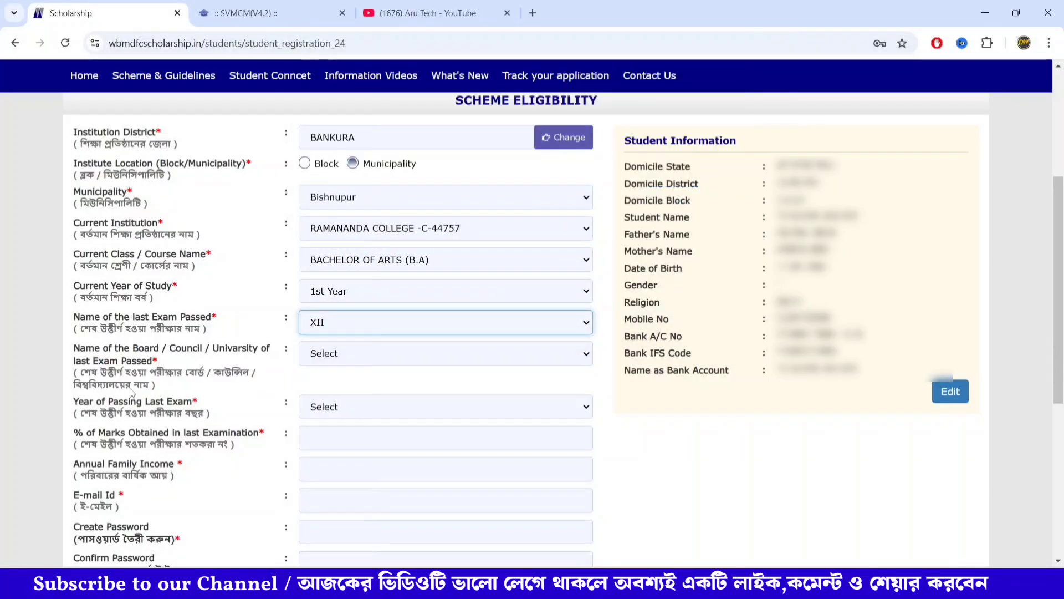
pyautogui.click(326, 354)
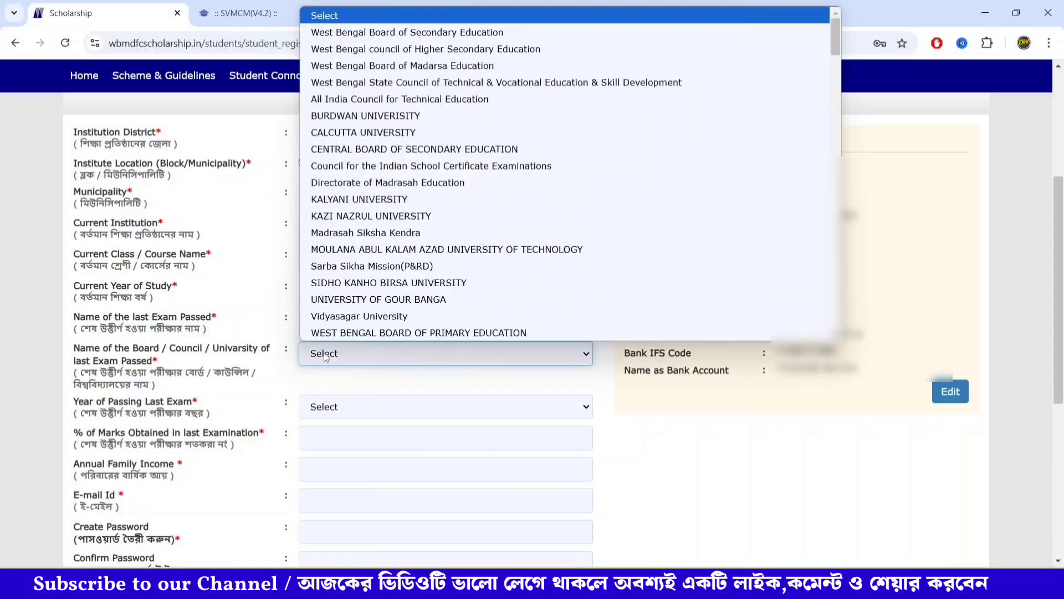
pyautogui.scroll(-1, 355, 280)
pyautogui.scroll(1, 388, 248)
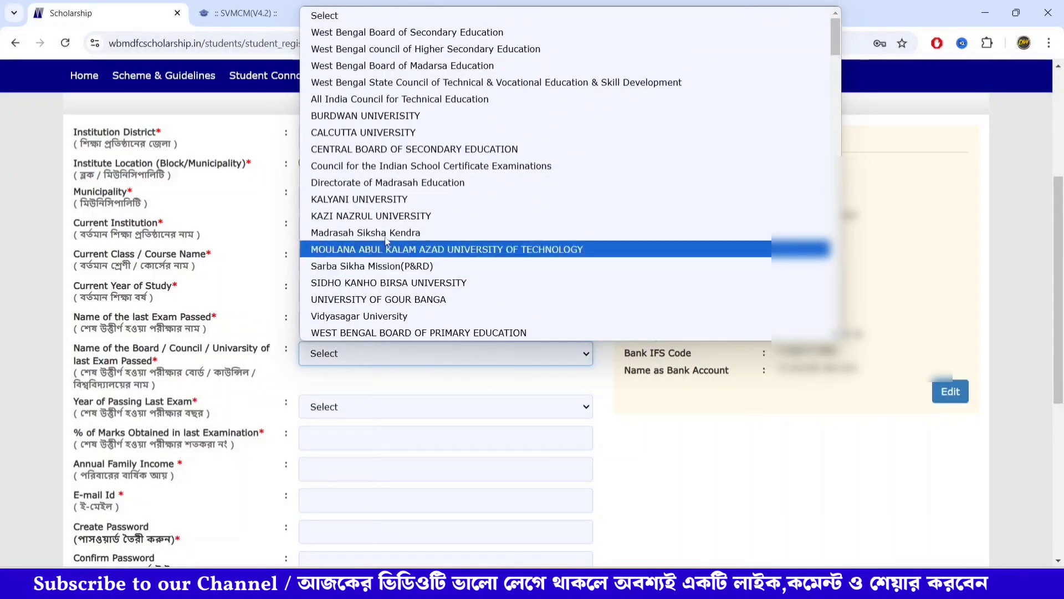
pyautogui.click(424, 50)
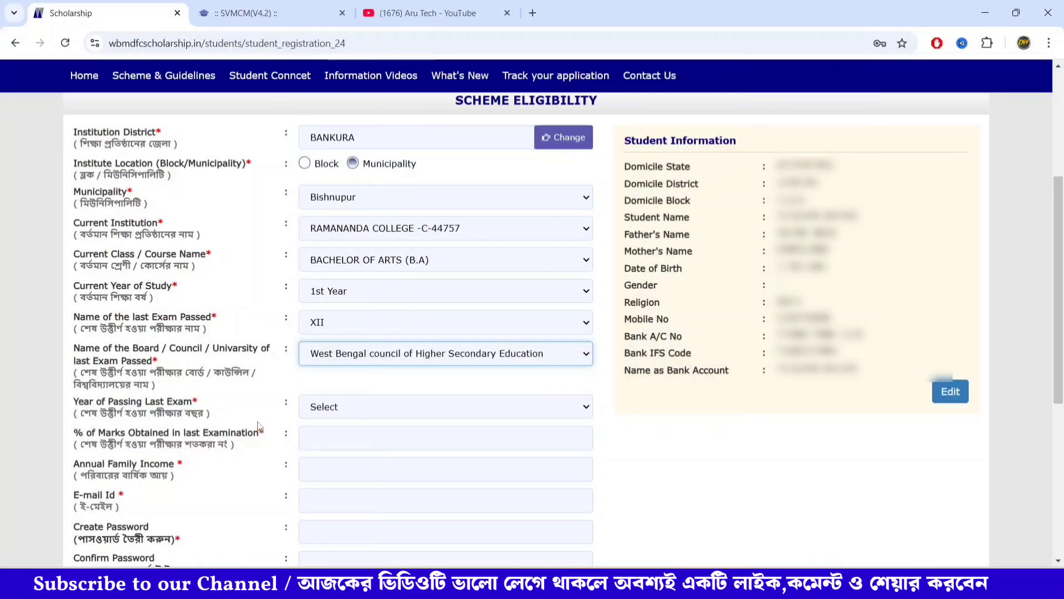
# Set the year of passing the last exam to 2024
pyautogui.click(339, 410)
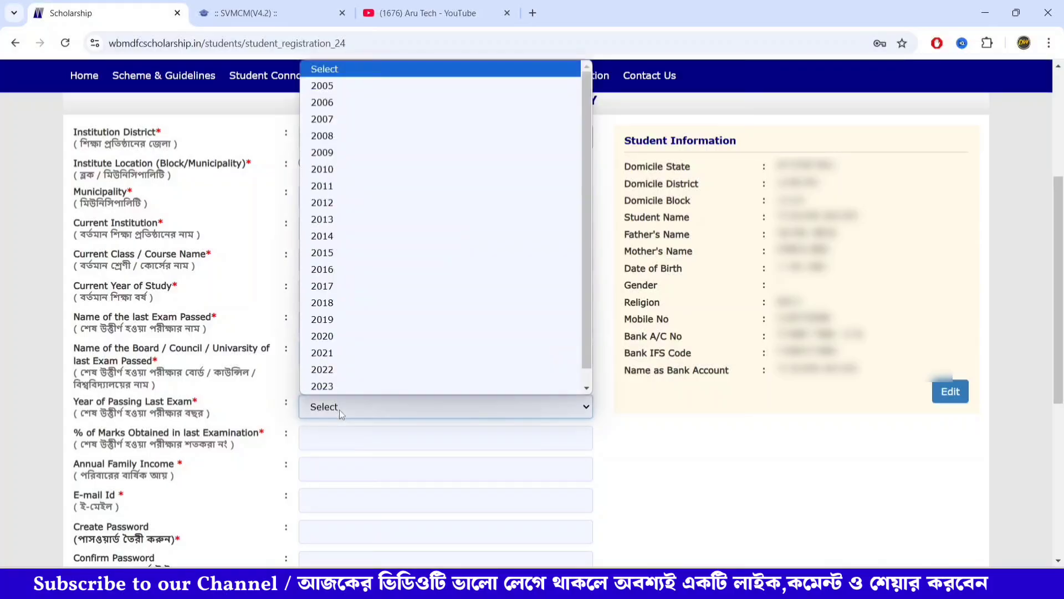
pyautogui.scroll(-1, 331, 366)
pyautogui.click(327, 383)
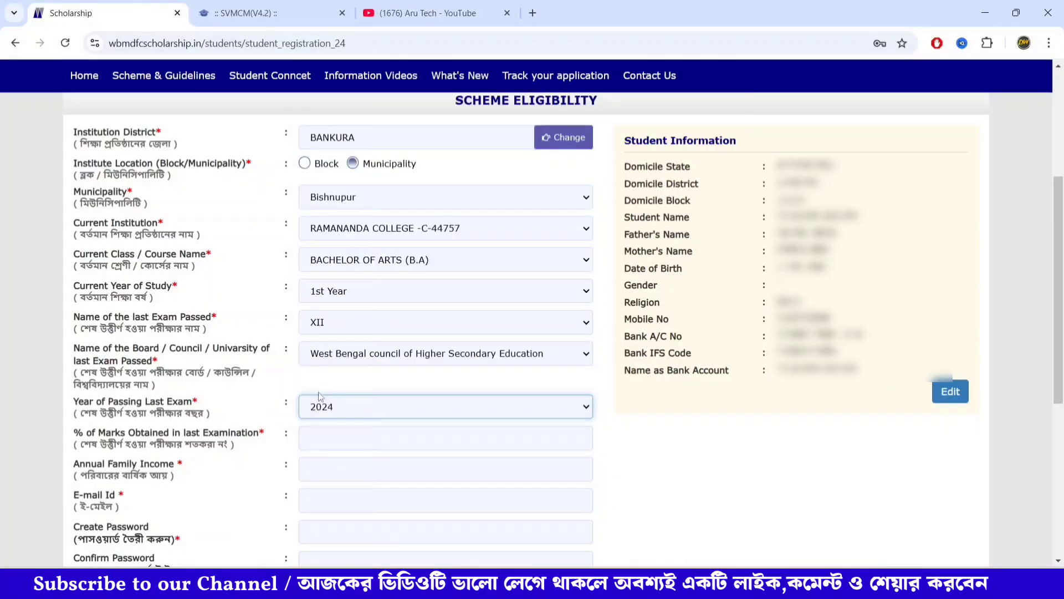
# Submit the scheme eligibility form and agree to continue with the SVMCM scheme
pyautogui.scroll(-1, 370, 371)
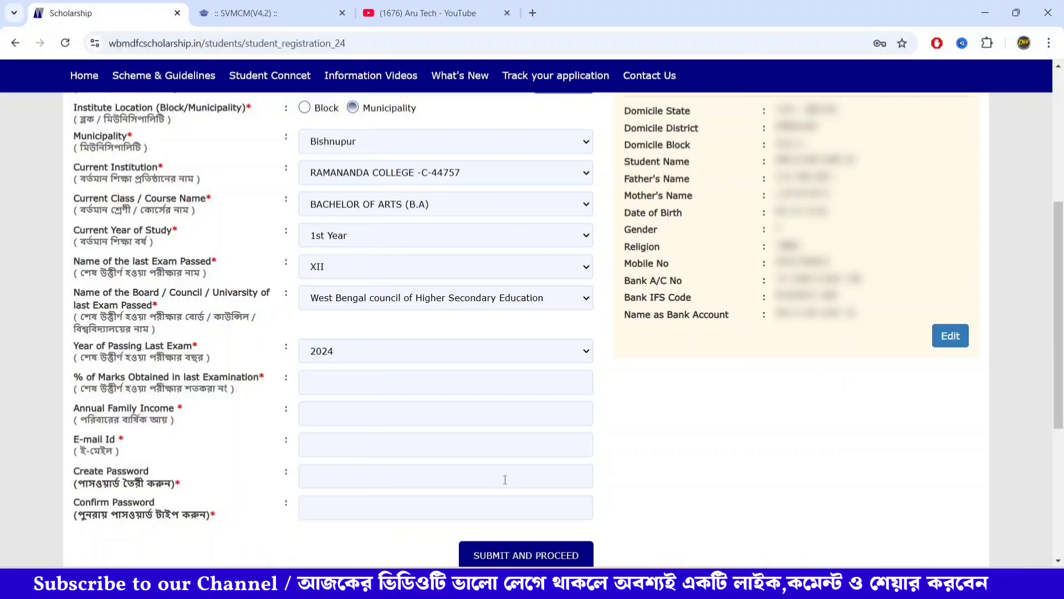
pyautogui.click(575, 559)
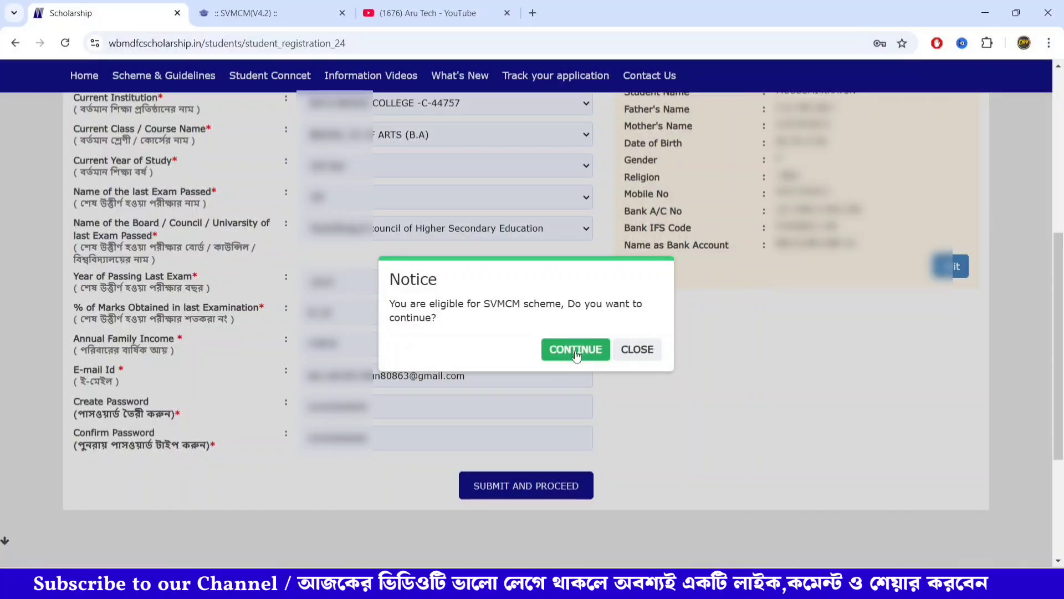
pyautogui.click(575, 355)
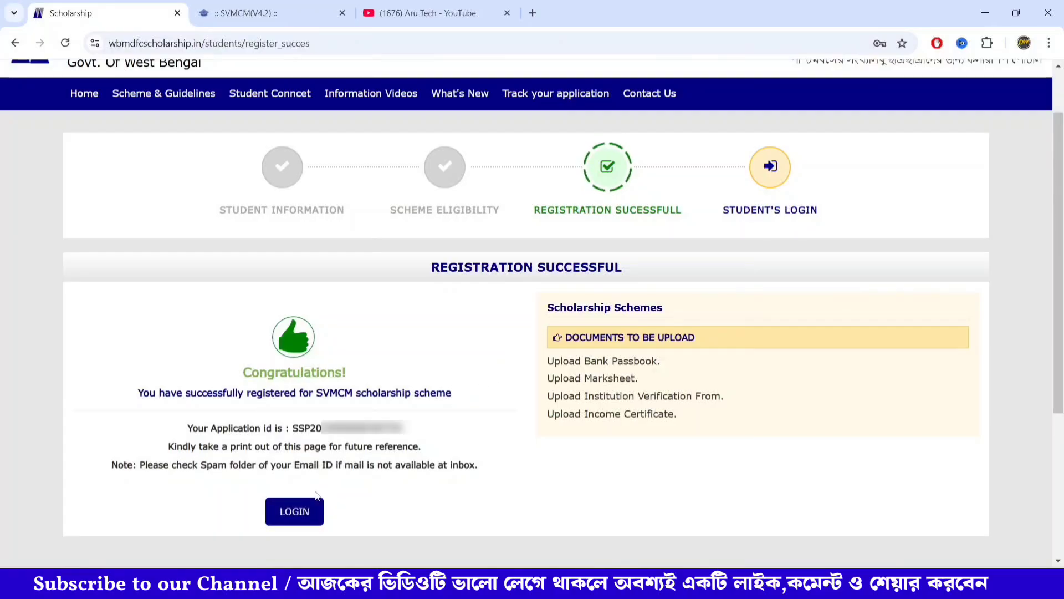
# Proceed to the student login and open the Basic Information form of the SVMCM application
pyautogui.click(283, 508)
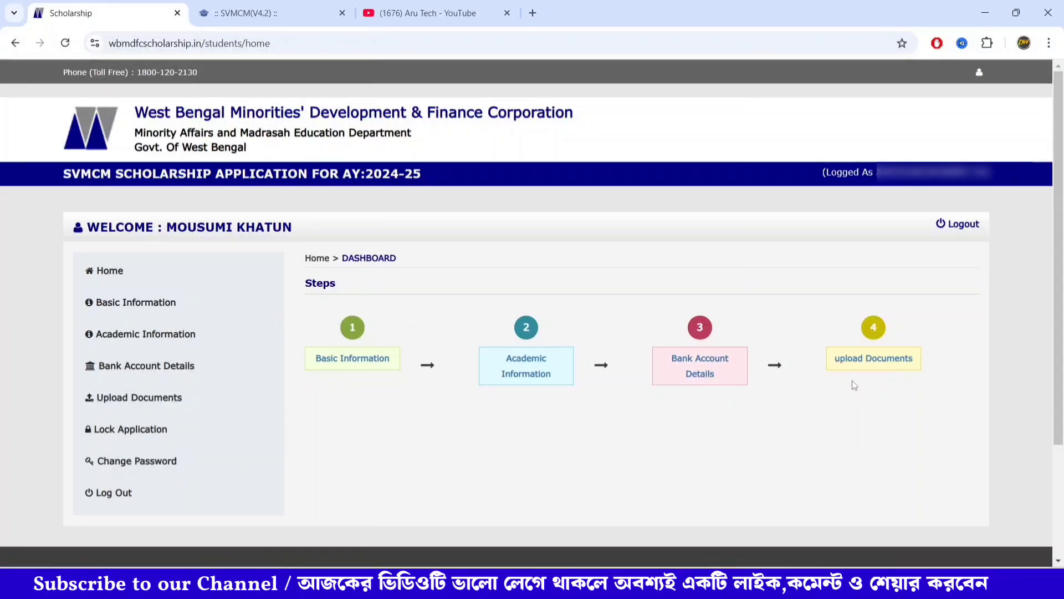
pyautogui.click(345, 363)
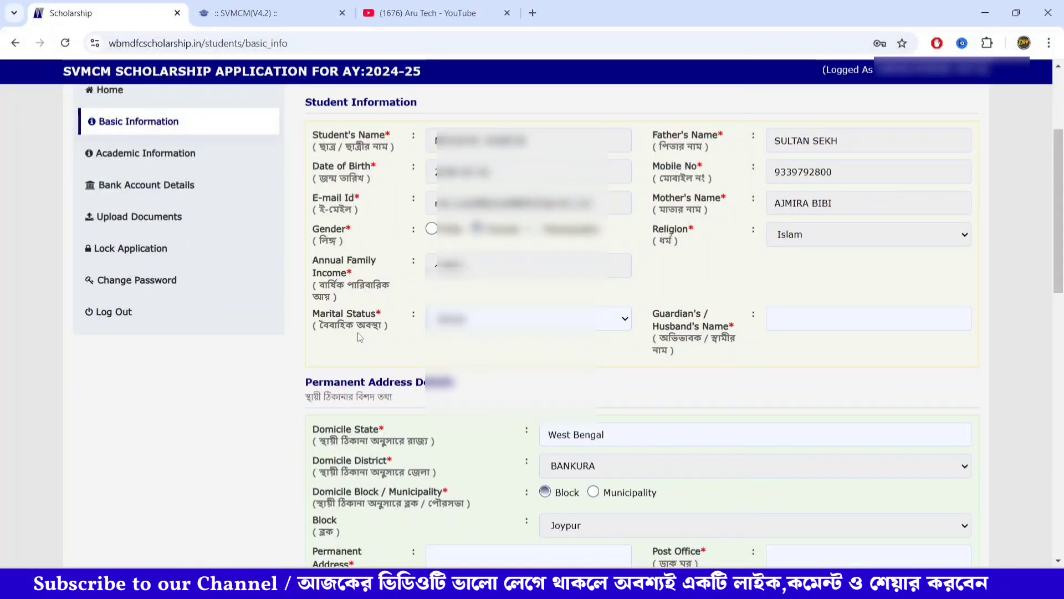
# Choose the student's marital status and mark the present address as the same as the permanent address
pyautogui.click(452, 319)
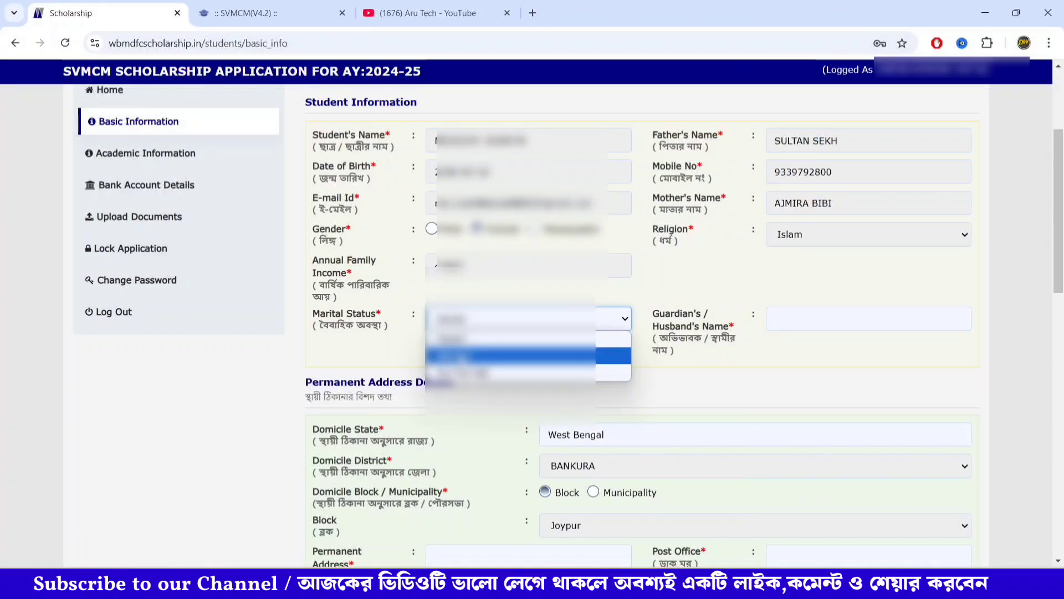
pyautogui.click(464, 356)
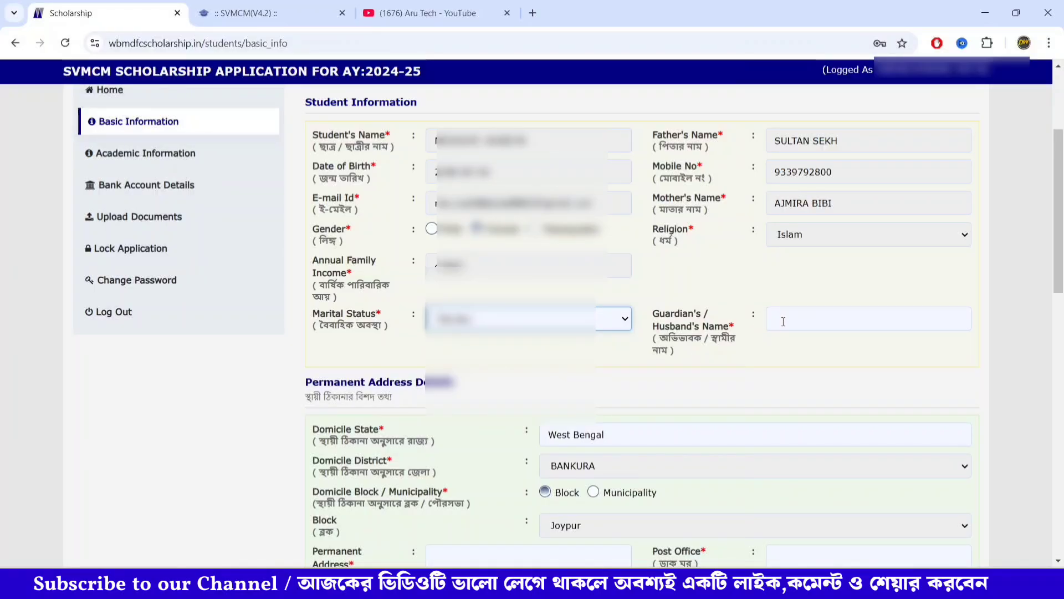
pyautogui.scroll(-5, 783, 322)
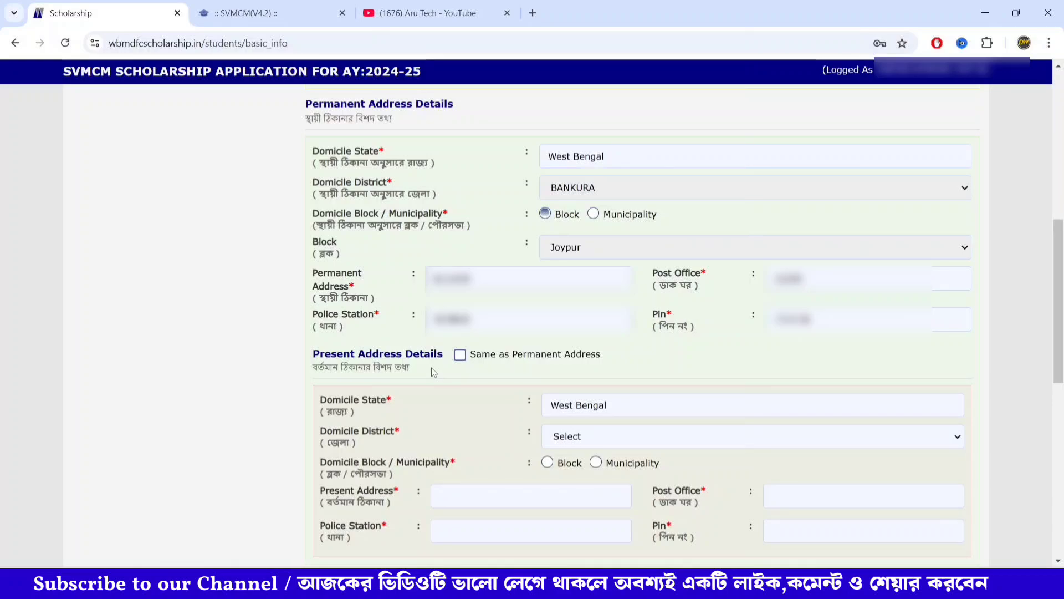
pyautogui.click(461, 356)
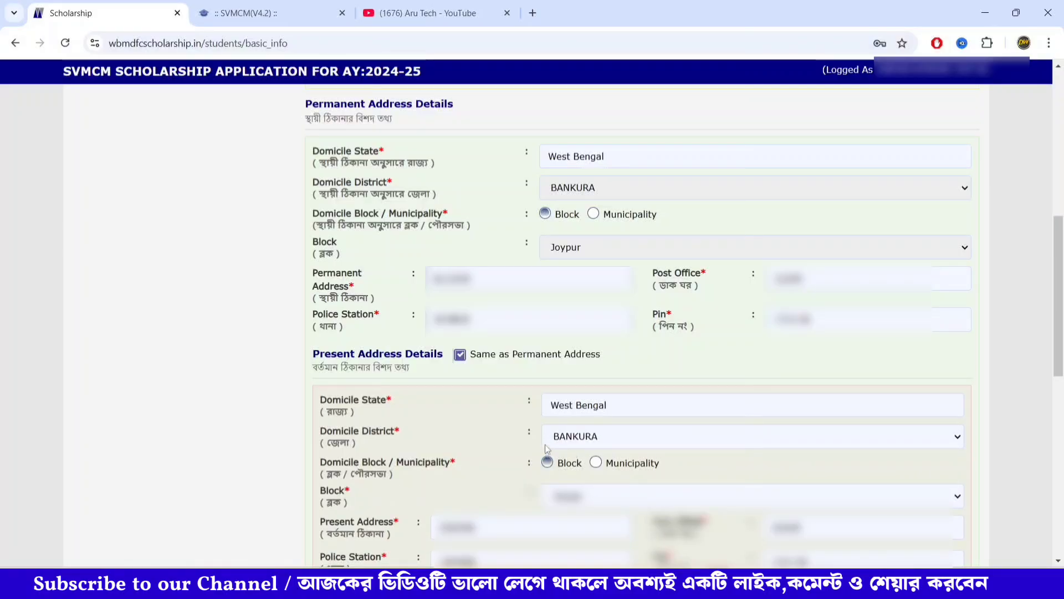
# Answer No to having applied for another government scholarship, accept the Aadhaar declaration and submit the basic information
pyautogui.scroll(-9, 544, 444)
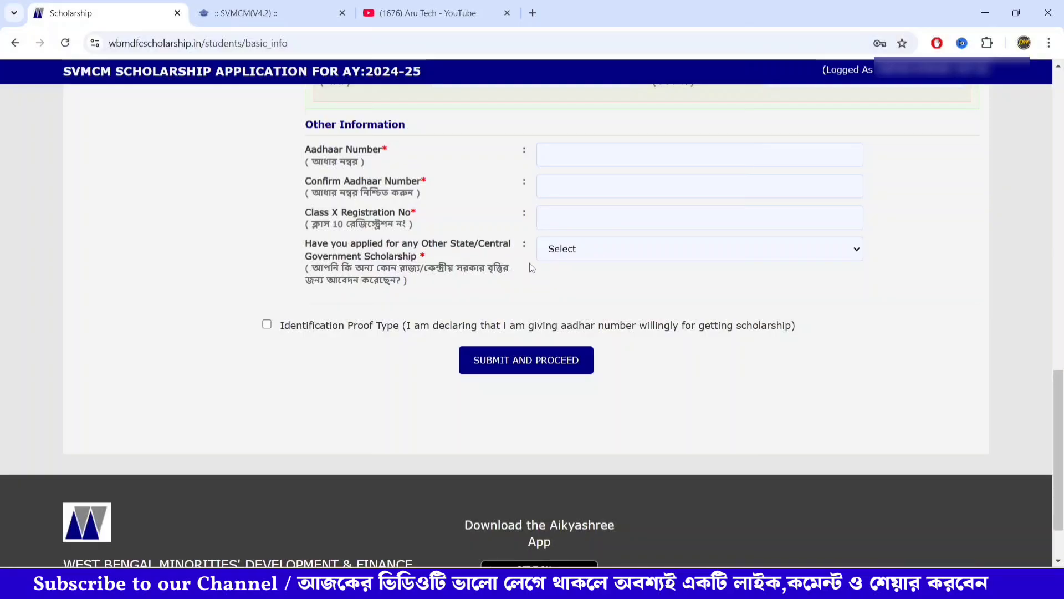
pyautogui.click(575, 255)
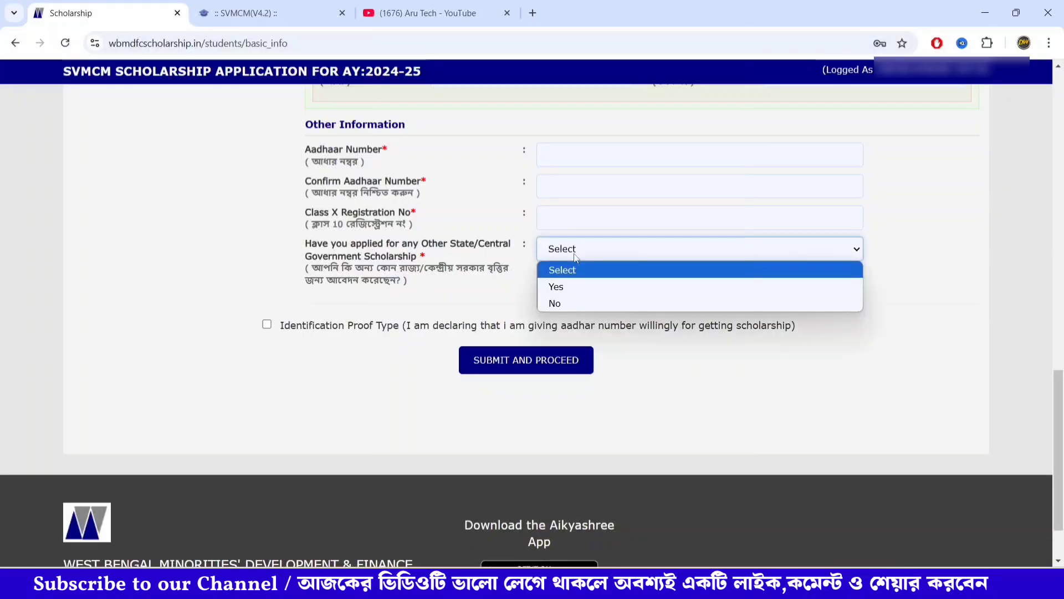
pyautogui.click(580, 300)
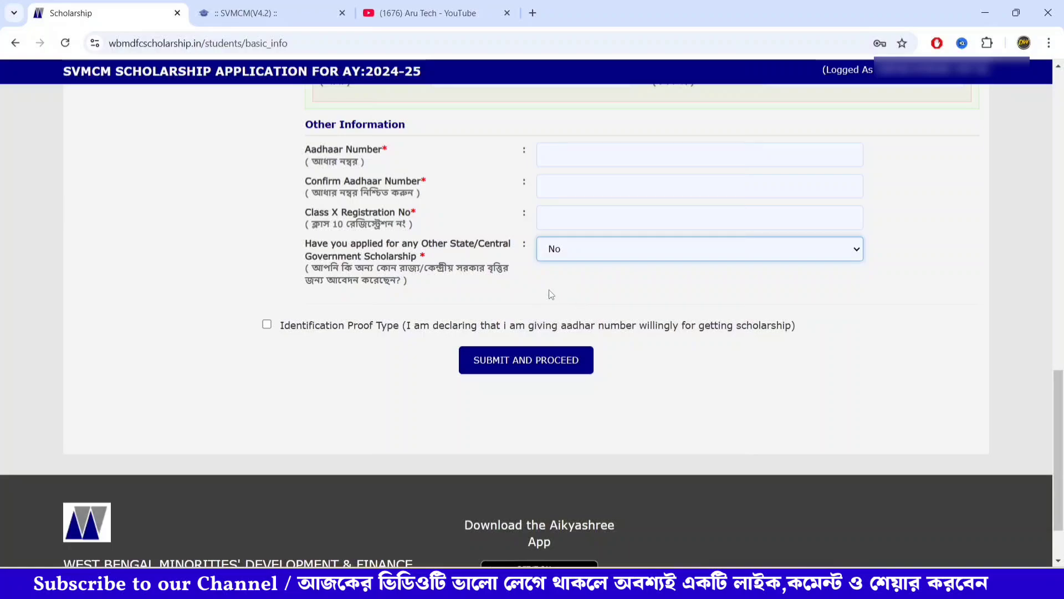
pyautogui.click(266, 324)
pyautogui.click(522, 374)
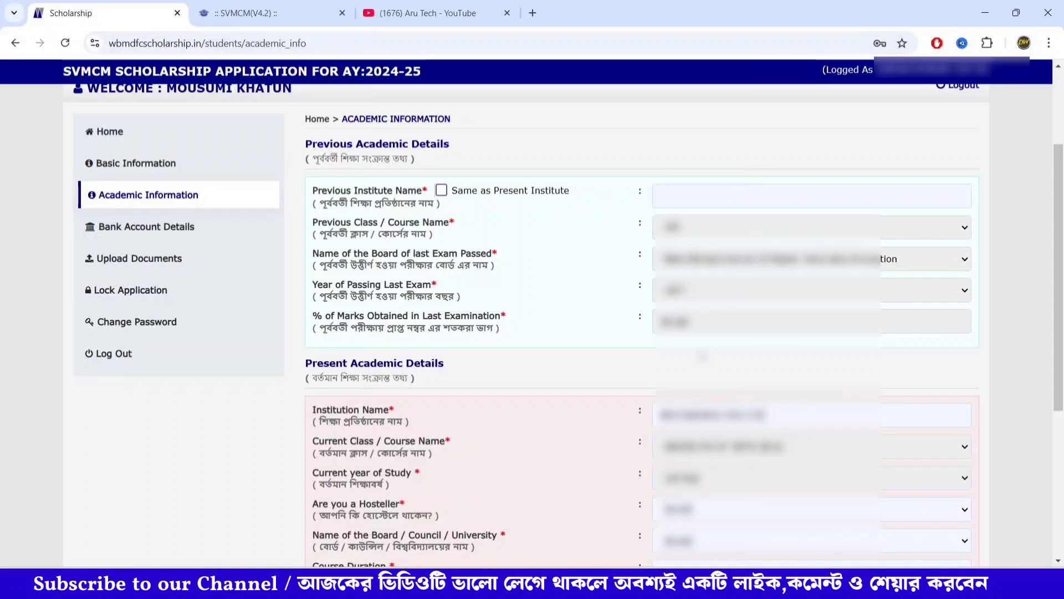
# Answer whether the student is a hosteller in the present academic details
pyautogui.scroll(-4, 691, 344)
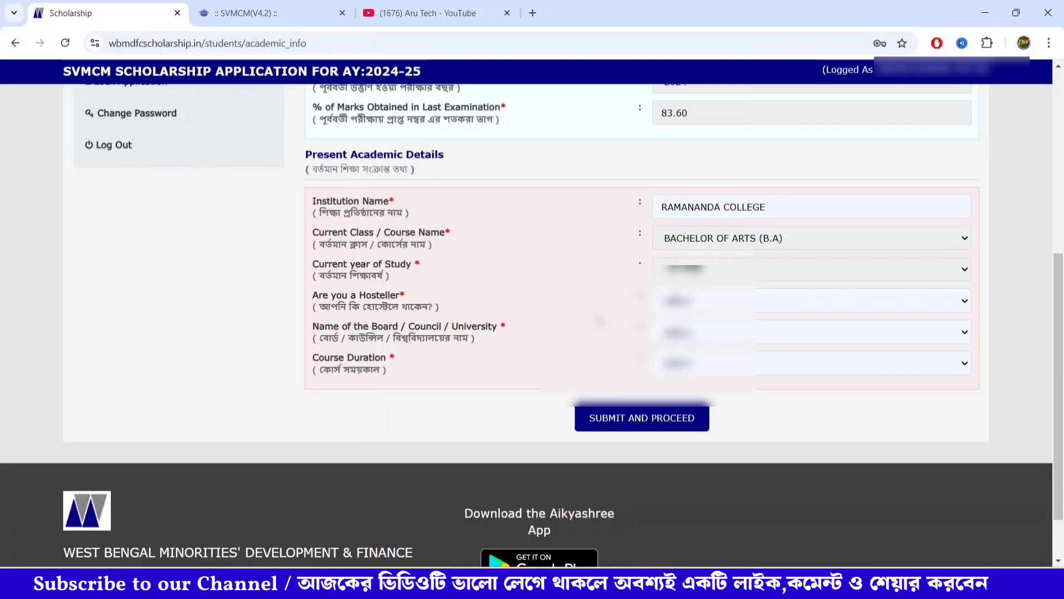
pyautogui.click(711, 309)
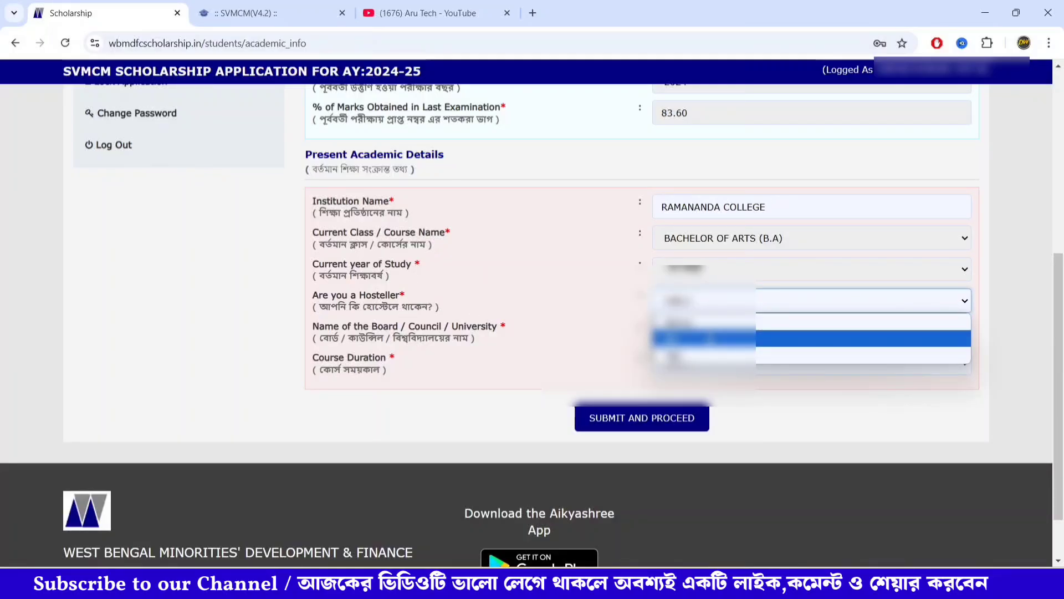
pyautogui.click(710, 339)
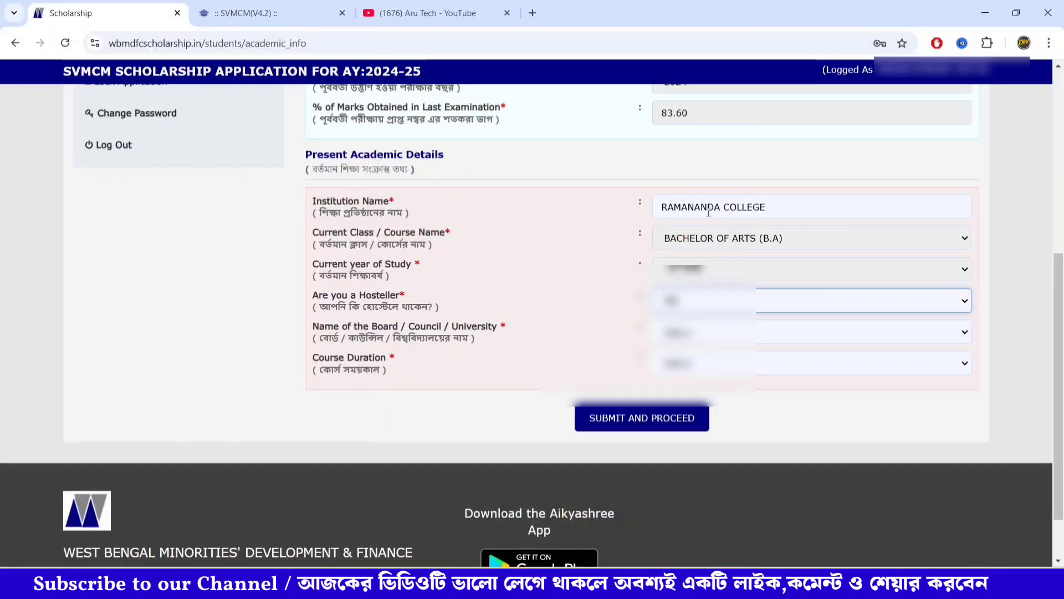
# Look through the available options for the present board or university and for the course duration
pyautogui.click(804, 331)
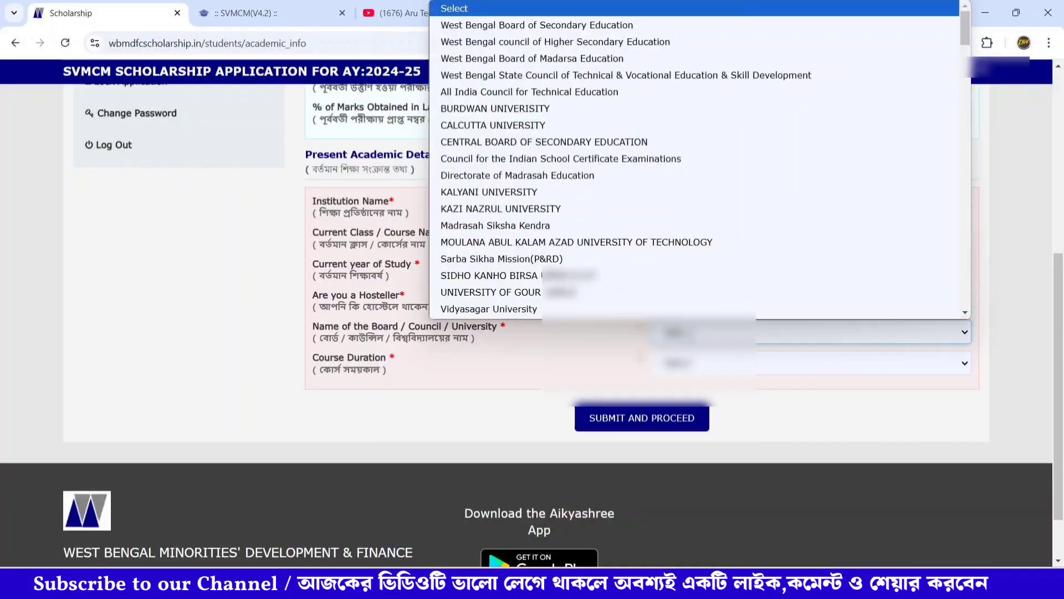
pyautogui.scroll(-5, 625, 204)
pyautogui.scroll(-5, 626, 204)
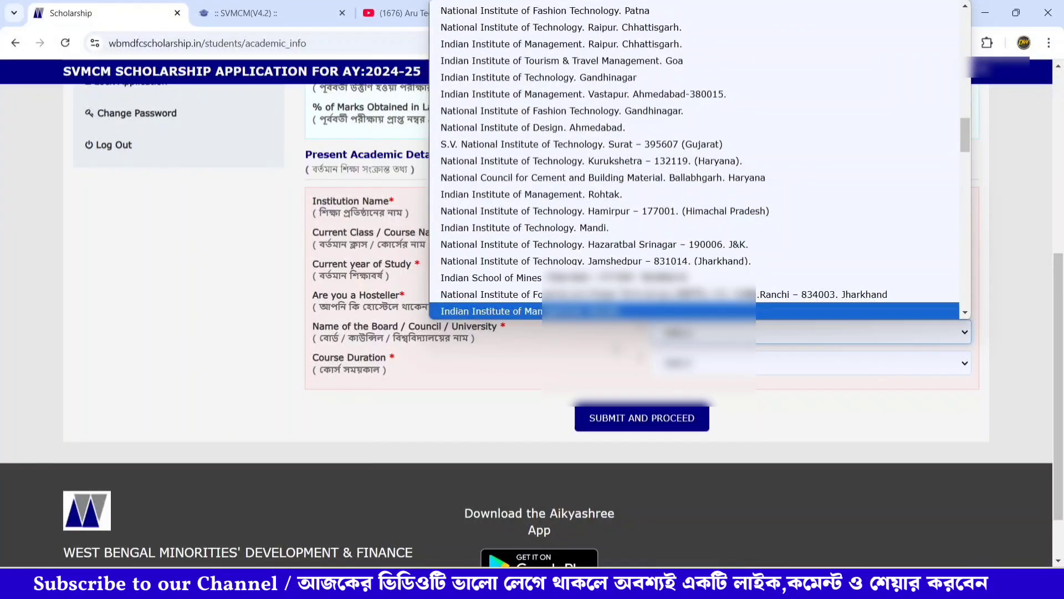
pyautogui.click(625, 309)
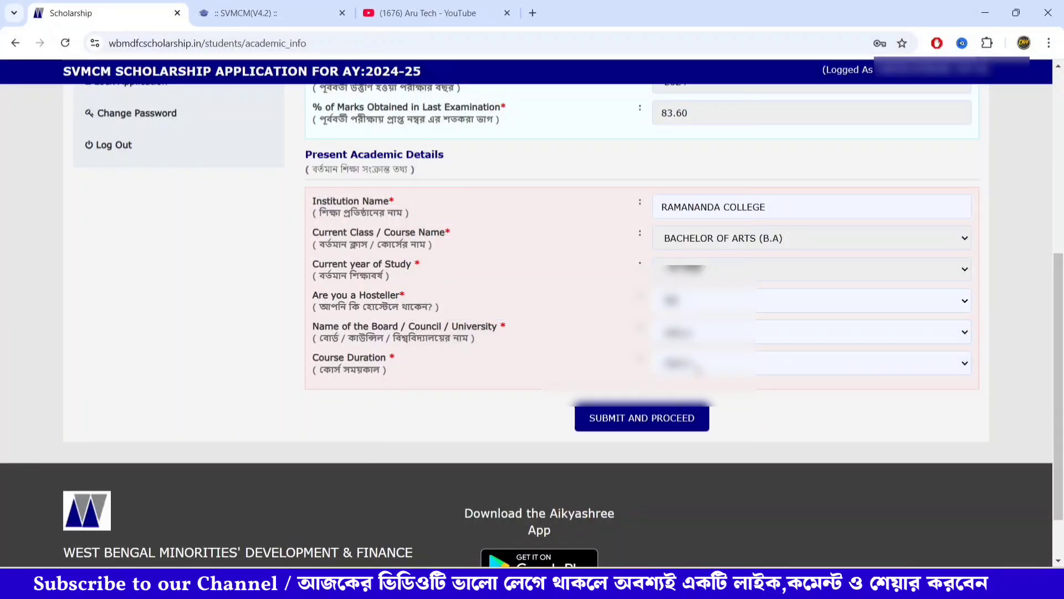
pyautogui.click(697, 366)
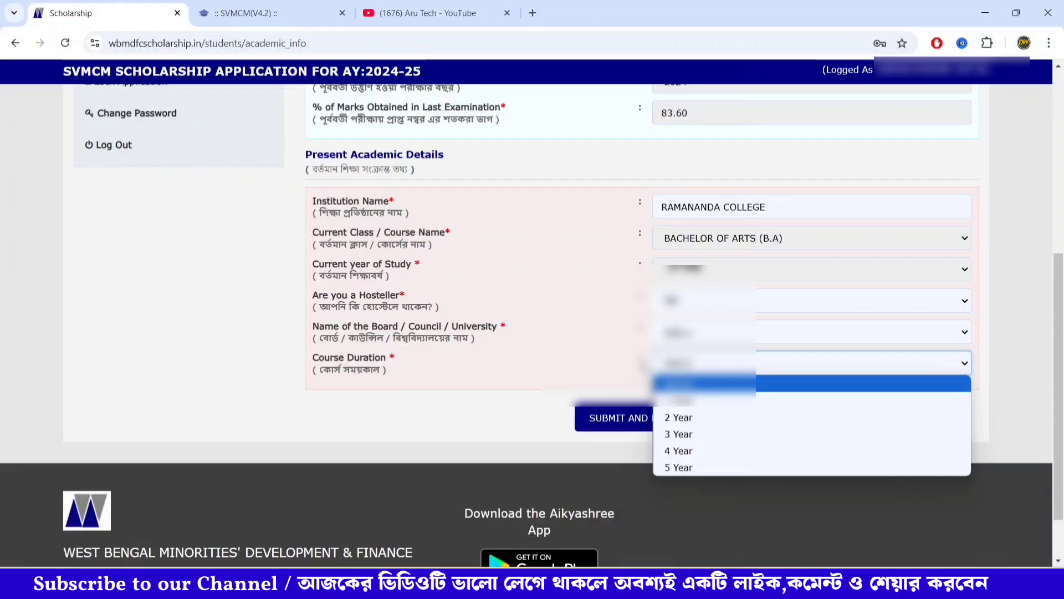
pyautogui.click(637, 364)
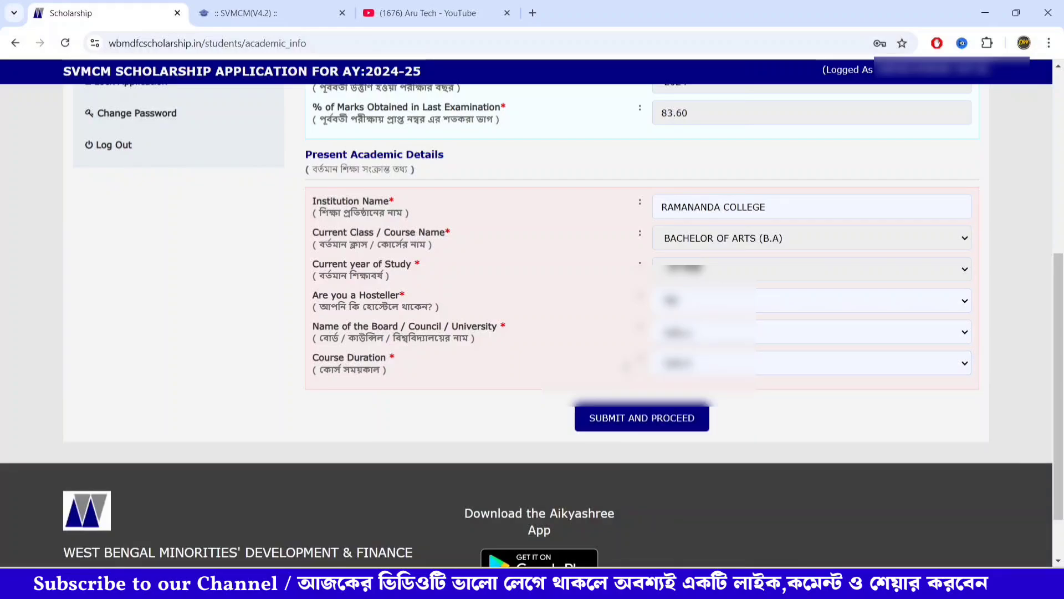
# Submit the academic information, and declare the bank account details true and submit them with confirmation
pyautogui.click(663, 432)
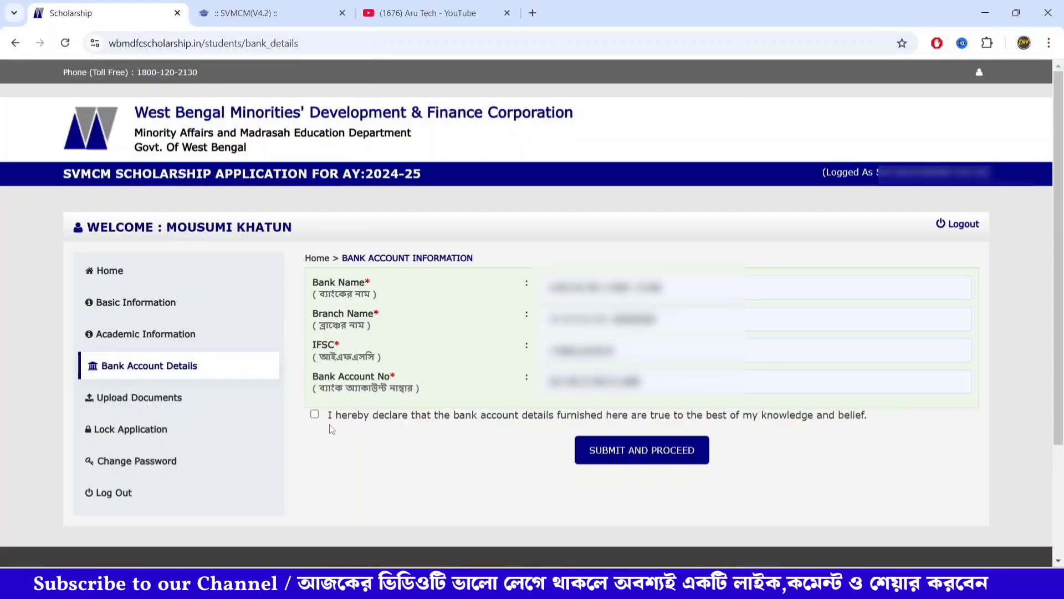
pyautogui.click(314, 414)
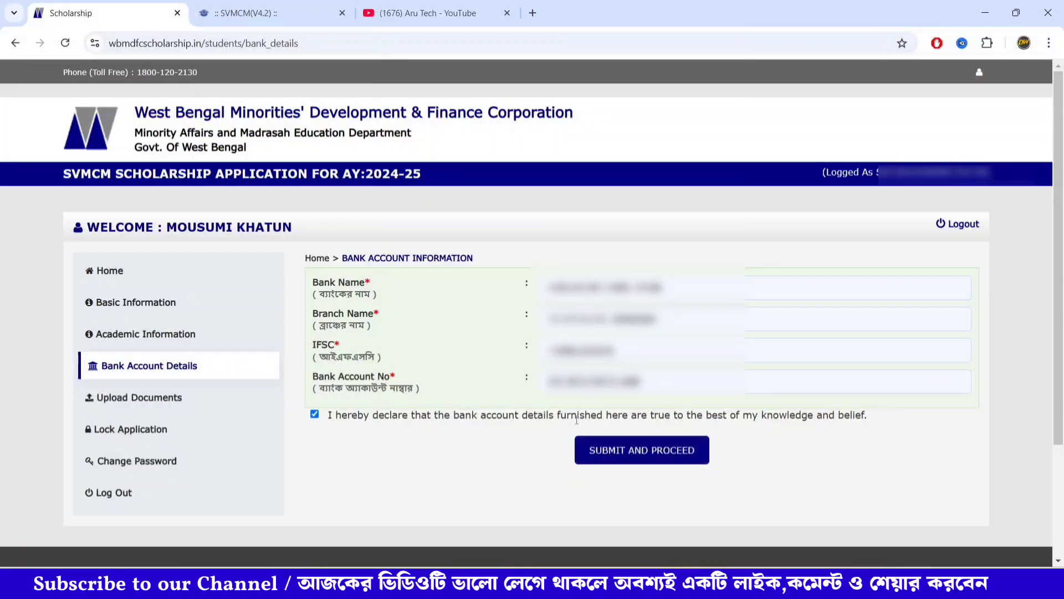
pyautogui.click(589, 444)
pyautogui.press('Return')
pyautogui.click(672, 448)
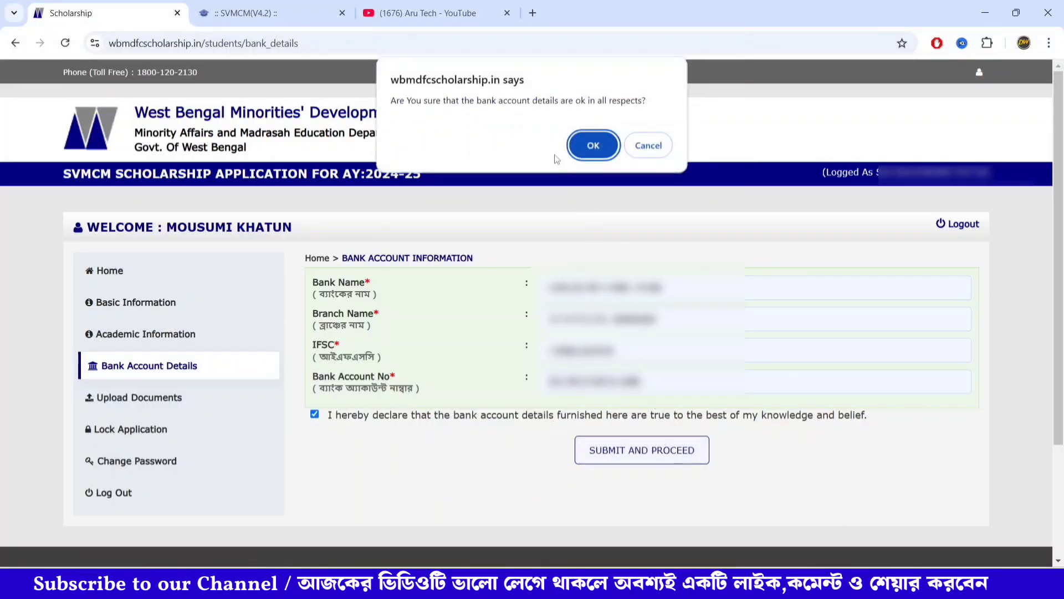
pyautogui.click(592, 148)
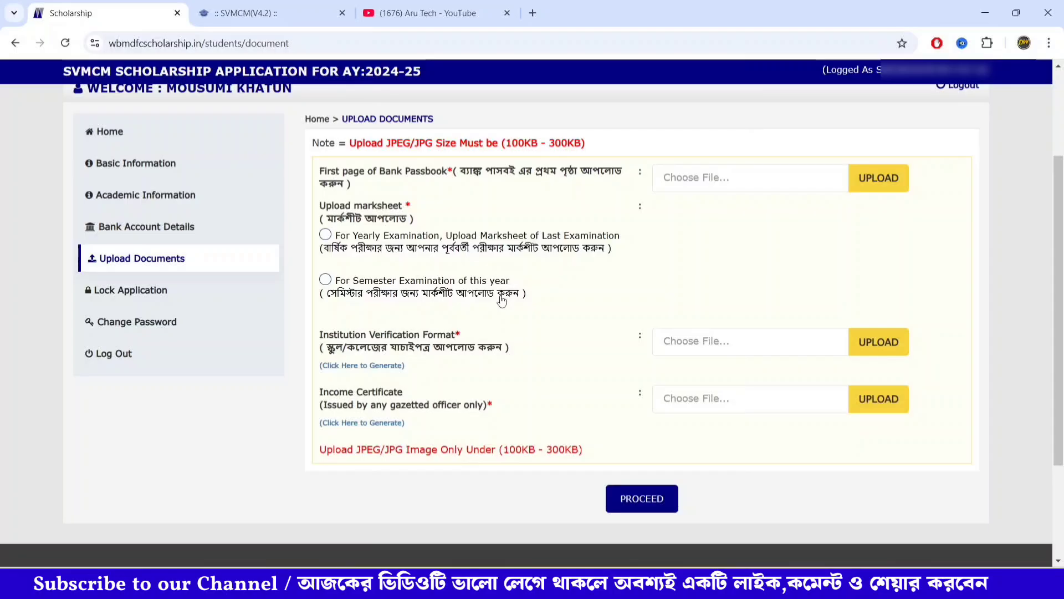
# View the semester marksheet upload fields and switch the marksheet type to the yearly examination option
pyautogui.click(501, 299)
pyautogui.scroll(-3, 502, 300)
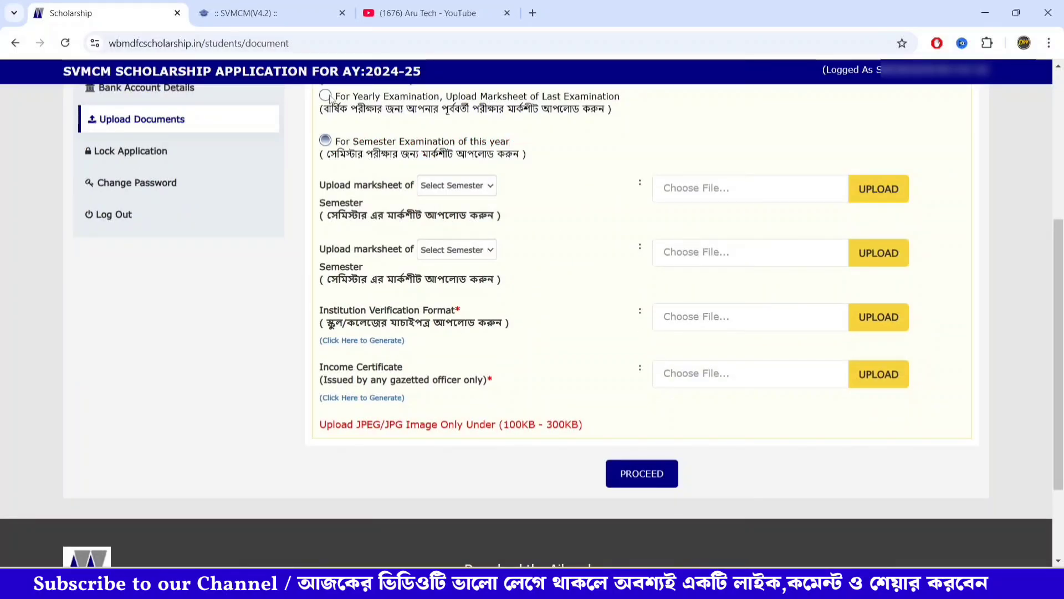
pyautogui.click(327, 96)
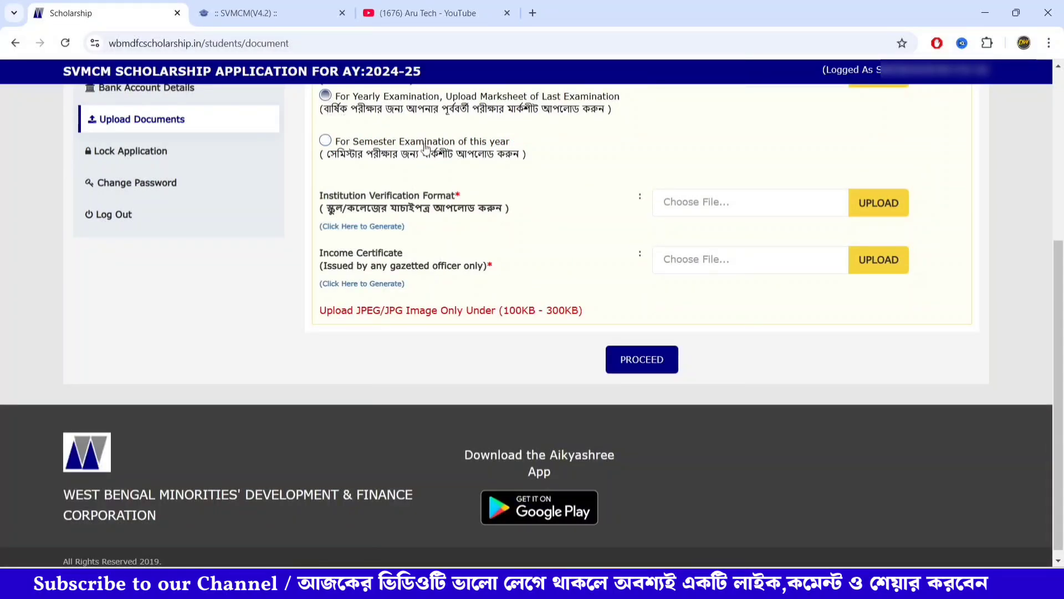
pyautogui.scroll(1, 426, 147)
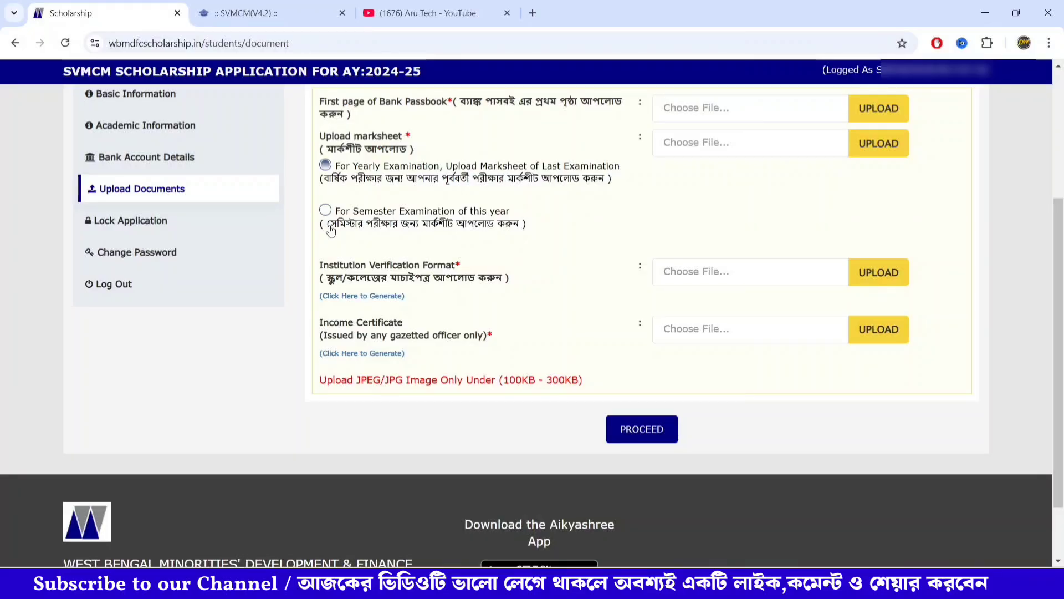
# Show the upload fields for this year's semester examination marksheets, and set the marksheet type back to yearly examination
pyautogui.click(326, 210)
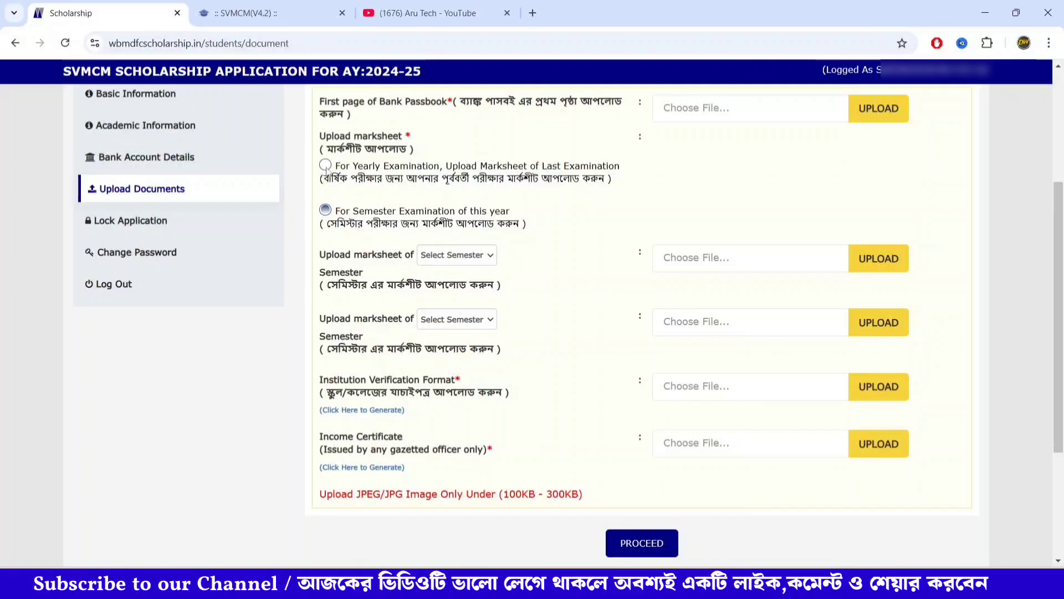
pyautogui.click(326, 165)
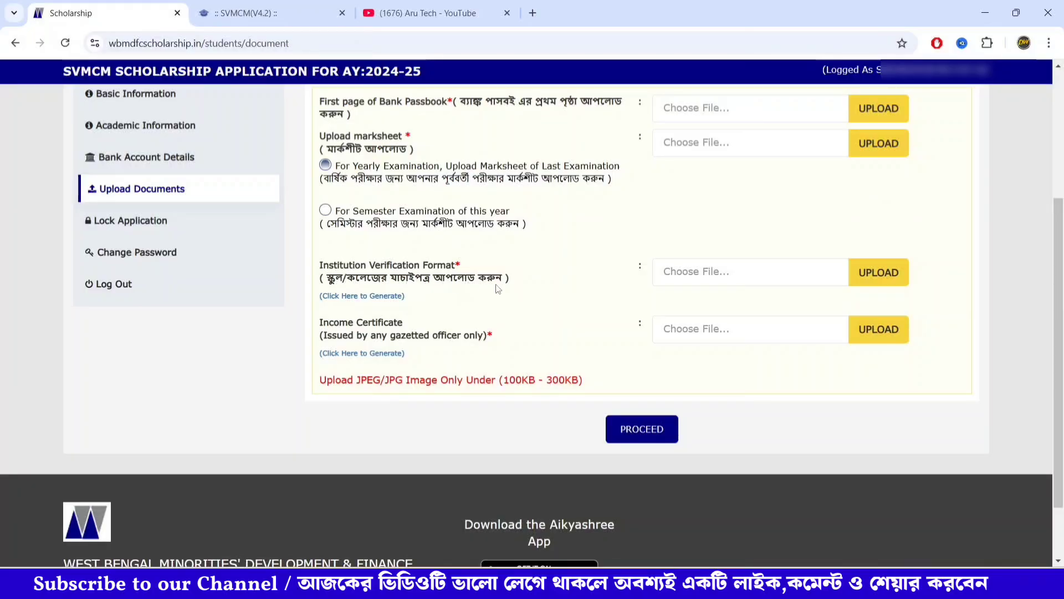
# Generate and view the institution verification form and the family income certificate proforma, returning to the document upload page after each
pyautogui.click(358, 298)
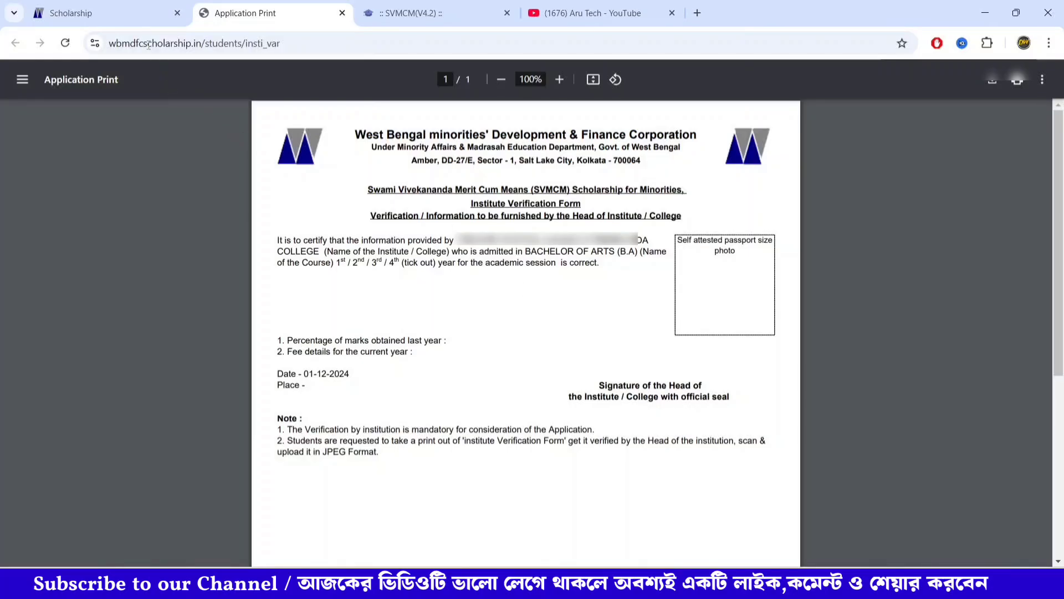
pyautogui.click(116, 16)
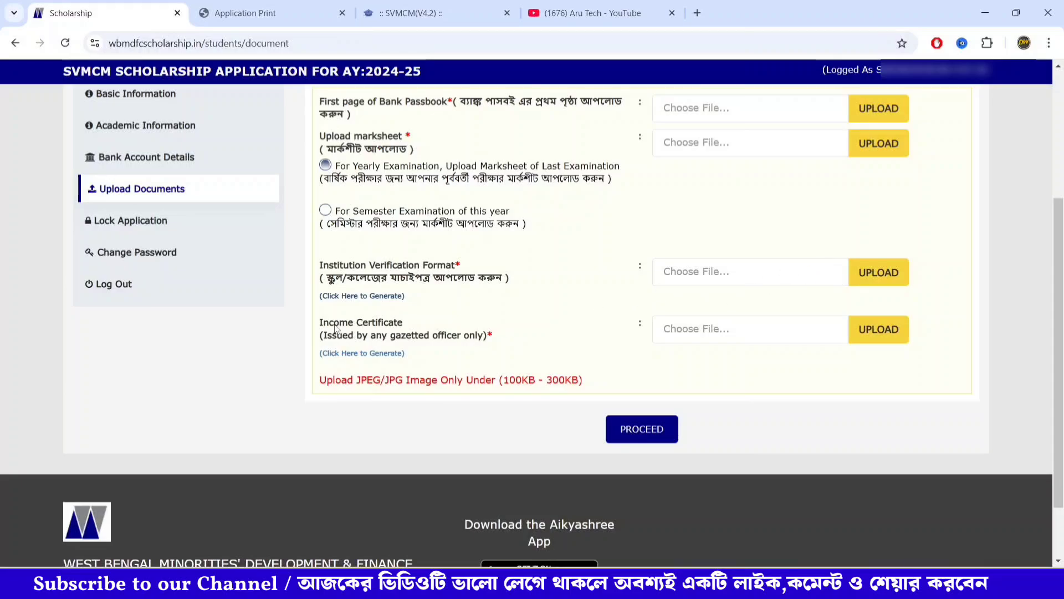
pyautogui.click(381, 354)
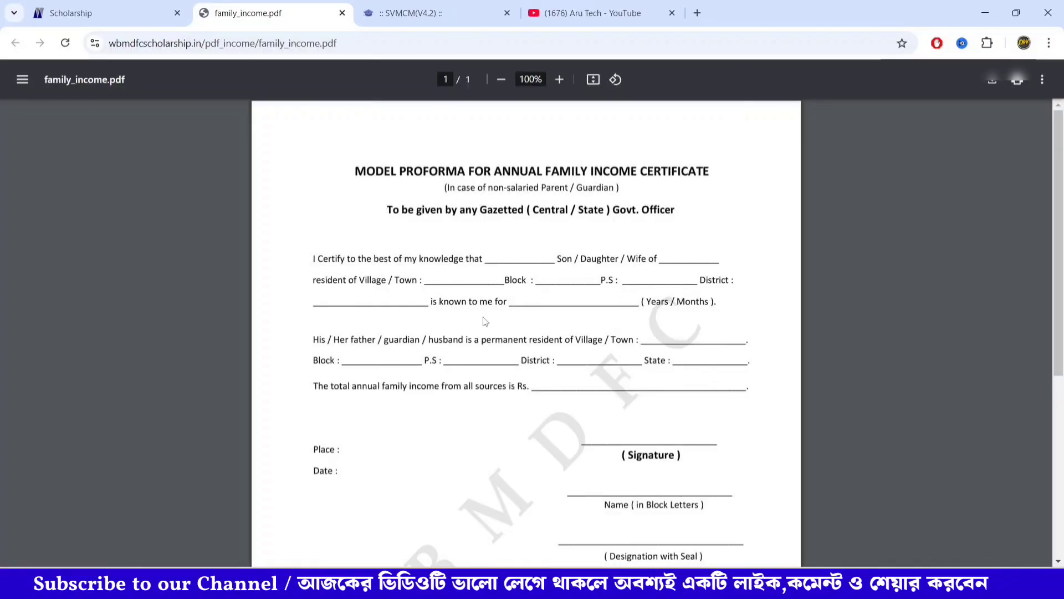
pyautogui.click(136, 11)
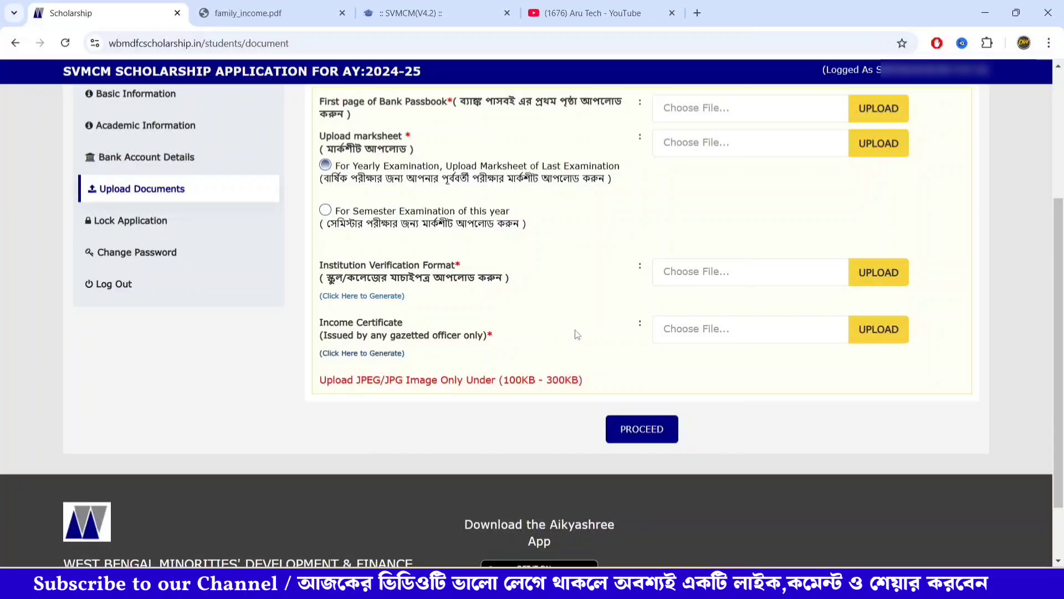